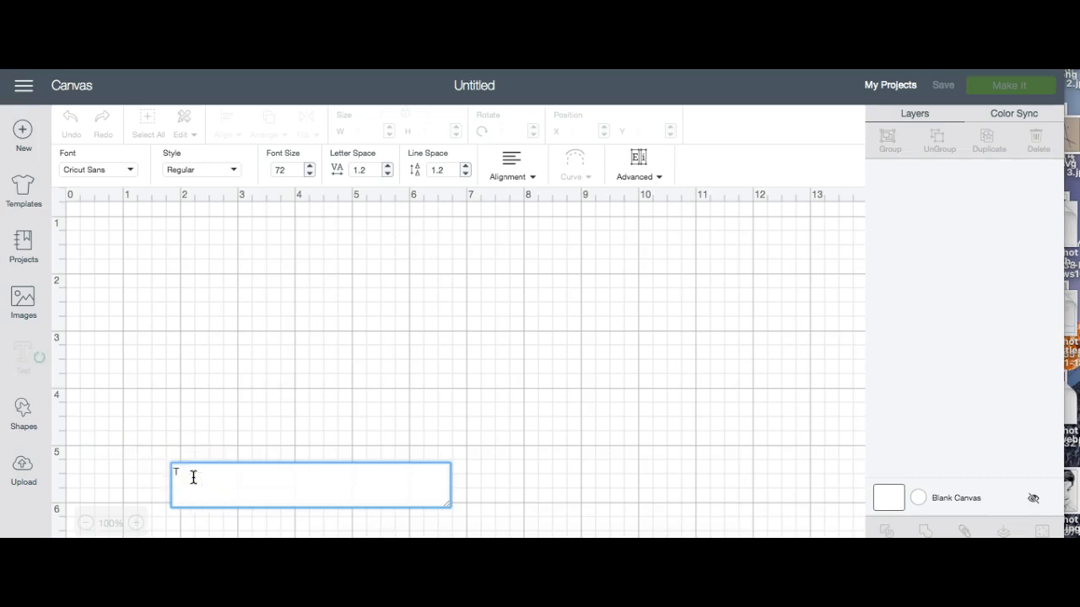
- Add the text TYVA'S, move it to the upper part of the canvas and ungroup it into separate letters
type("YVA'S")
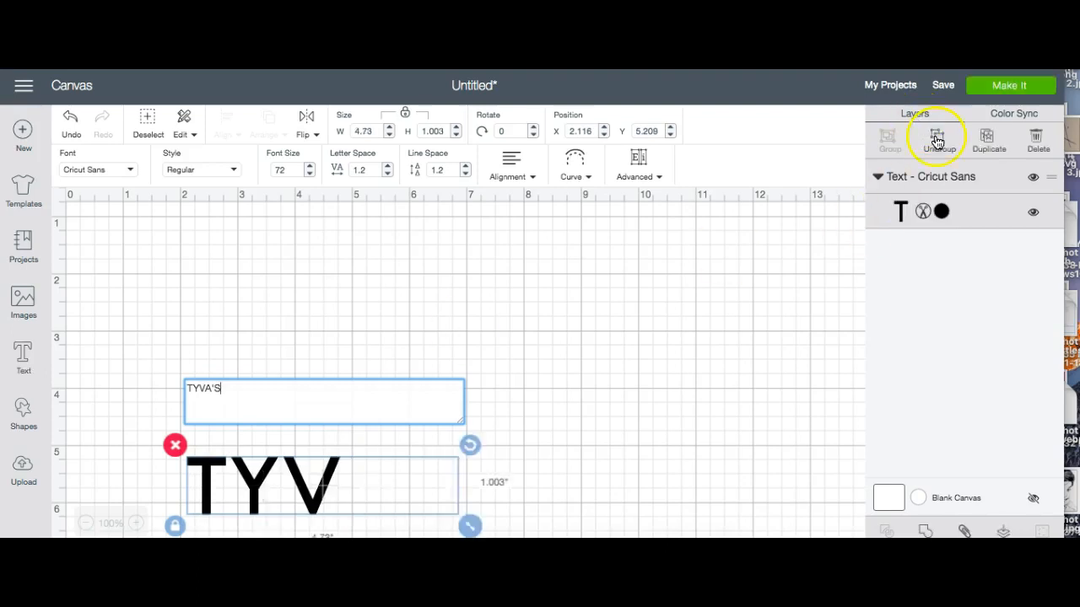
left_click_drag(334, 502, 447, 279)
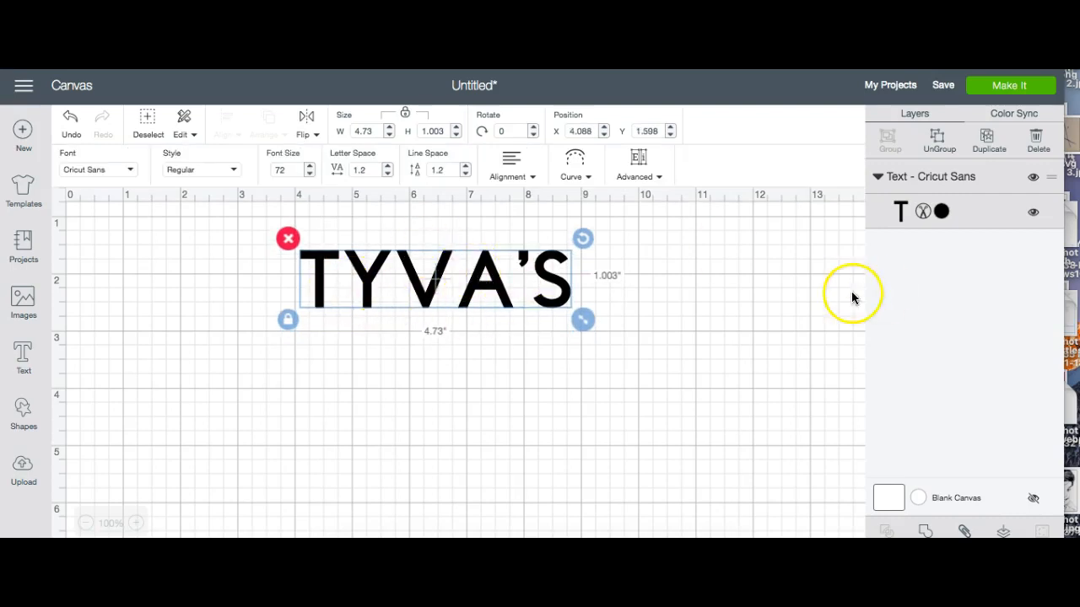
left_click(942, 145)
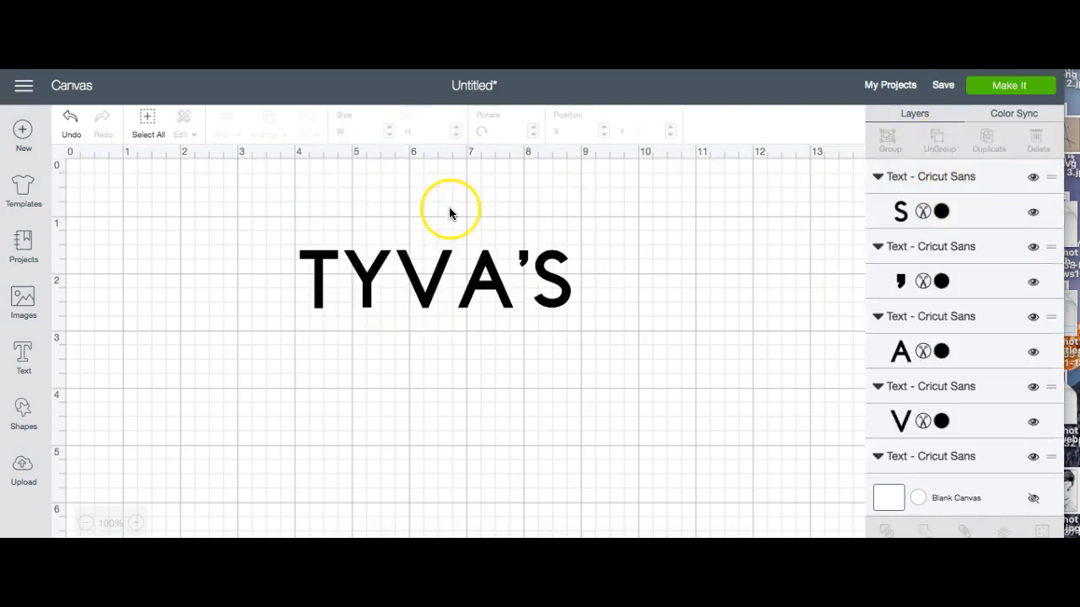
- Rotate the T to about 330° and the Y to about 343°, and raise the Y slightly
left_click(320, 261)
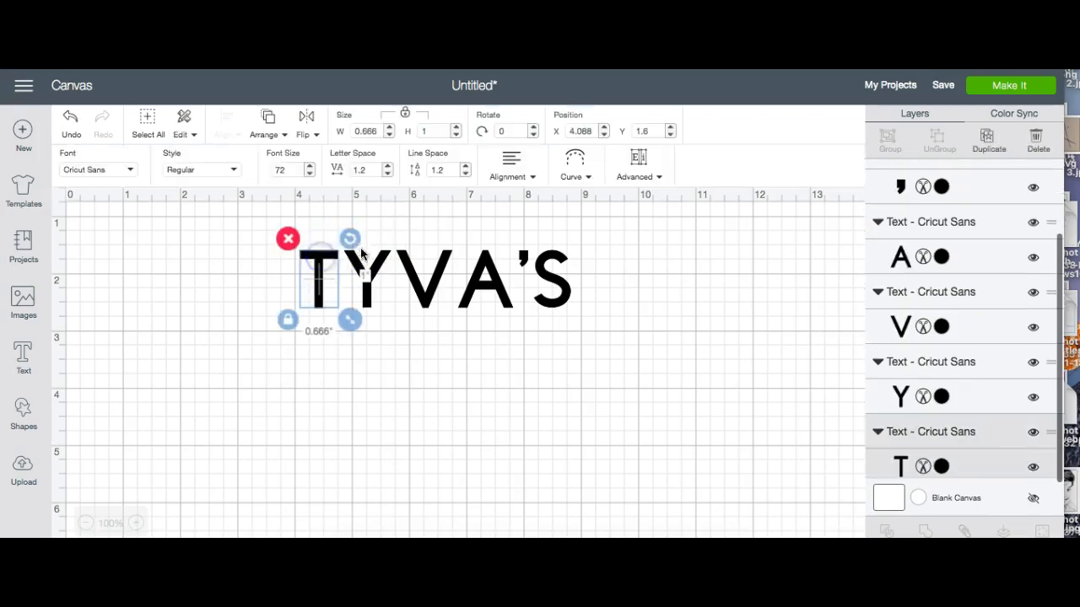
left_click_drag(349, 236, 329, 230)
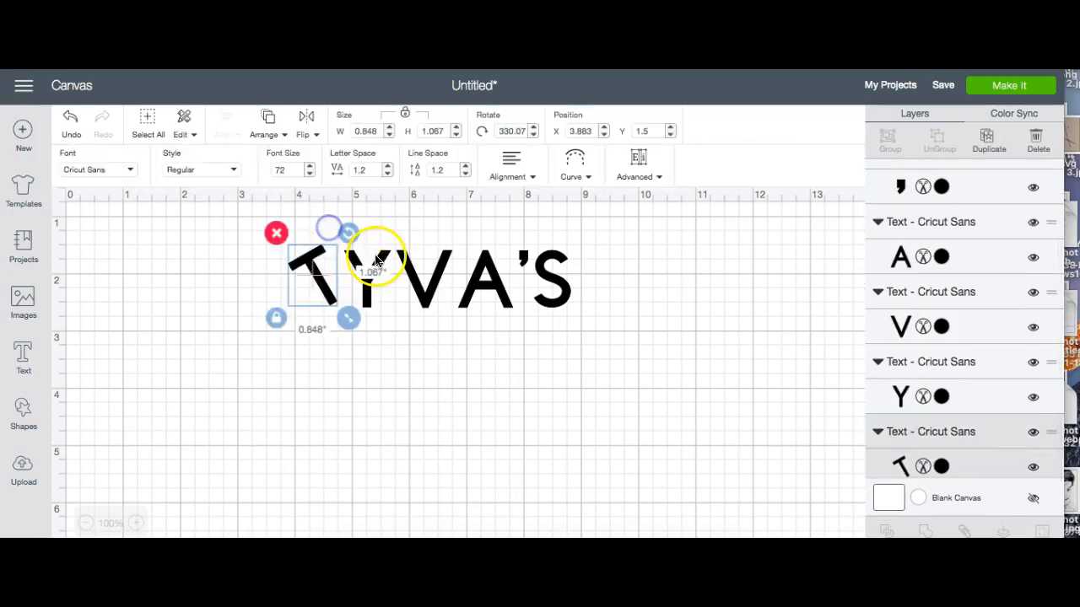
left_click(377, 263)
left_click_drag(408, 247, 394, 234)
left_click_drag(362, 284, 361, 265)
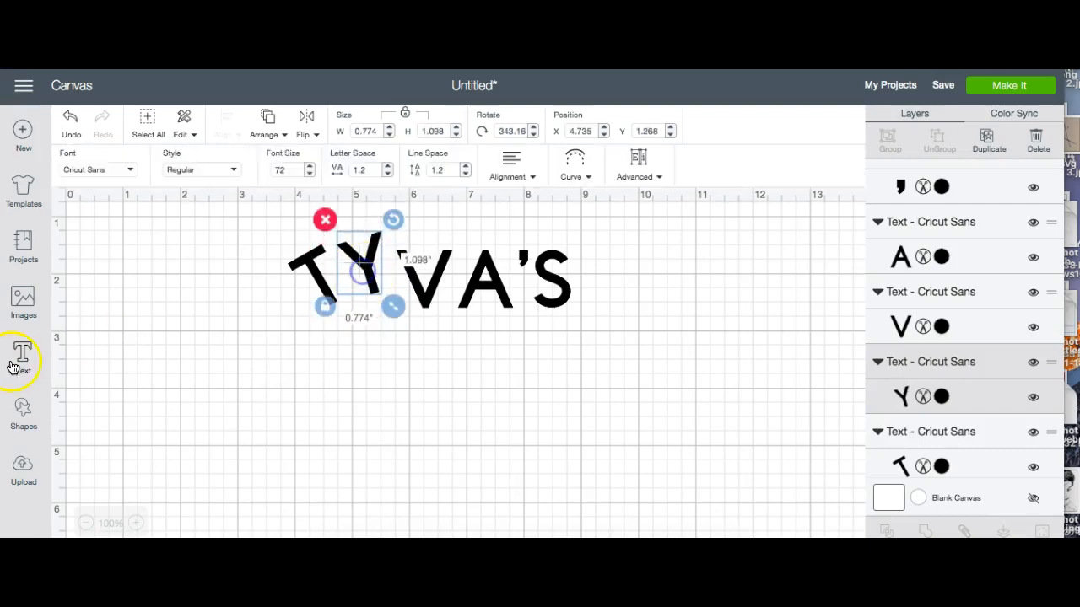
- Insert a circle shape about 3.1 inches wide and place it just below the letters
left_click(22, 410)
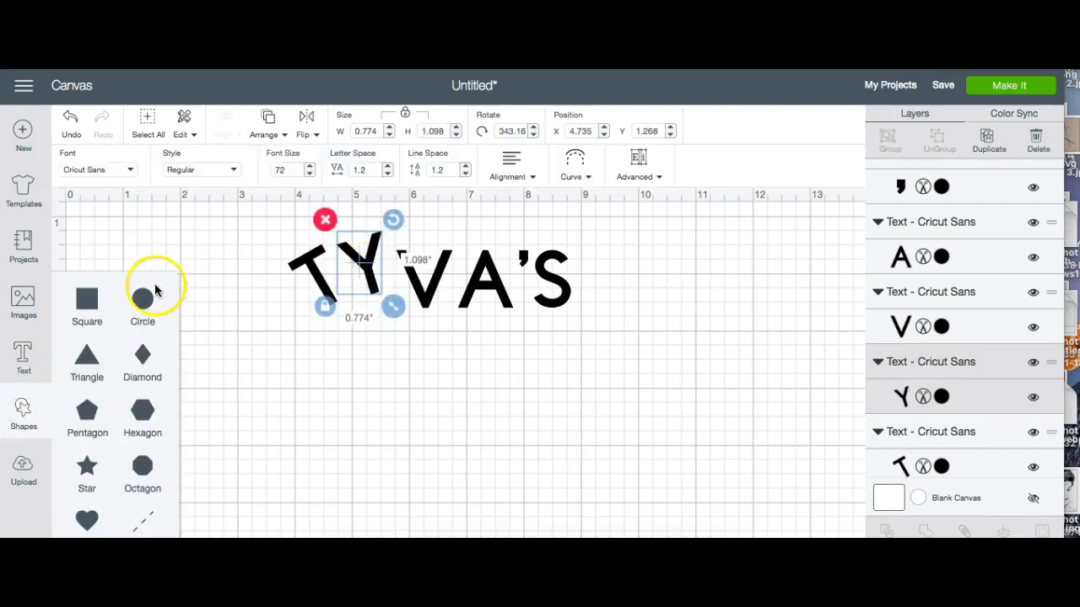
left_click(151, 300)
left_click_drag(277, 328, 465, 403)
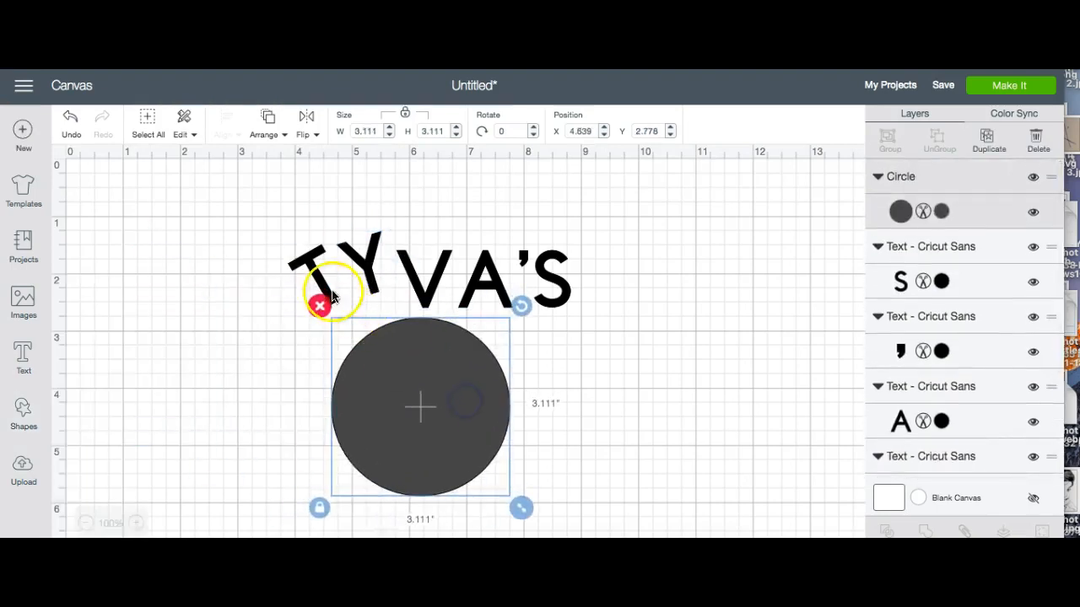
- Move the T, Y and V onto the upper edge of the circle to start the arc
left_click_drag(325, 288, 353, 332)
mouse_move(375, 270)
left_mouse_down()
mouse_move(367, 255)
mouse_move(389, 270)
mouse_move(380, 288)
left_mouse_up()
left_click_drag(438, 270, 444, 273)
- Rotate and move the A, apostrophe and S so they follow the circle's curve, with the S at about 34°
left_click_drag(526, 253, 495, 255)
left_click_drag(477, 292, 479, 297)
left_click_drag(531, 260, 498, 326)
left_click_drag(545, 289, 529, 322)
left_click(547, 320)
left_click(539, 320)
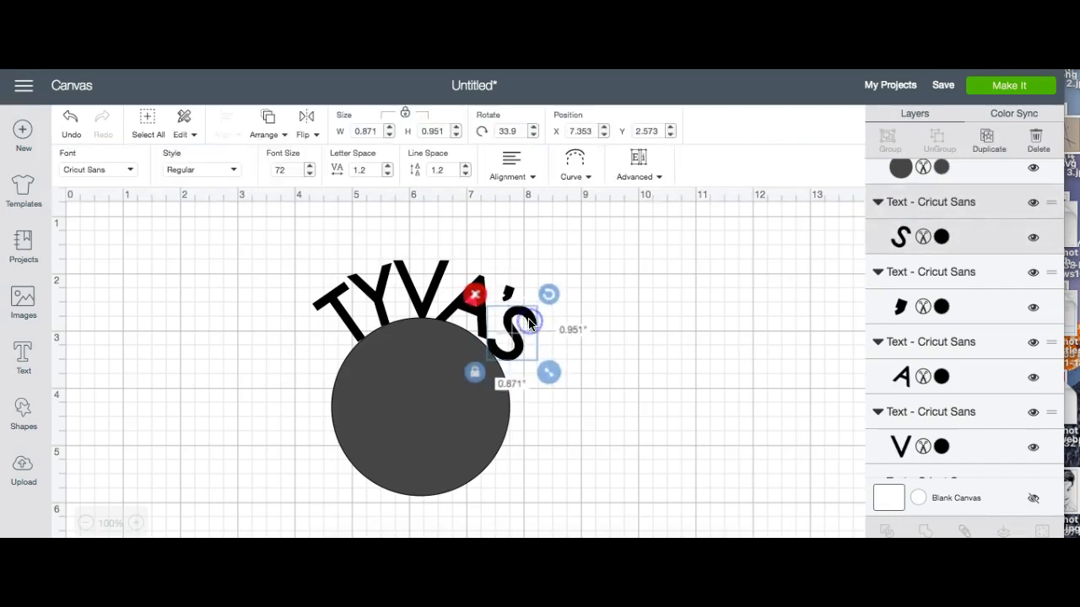
left_click(452, 312)
left_click_drag(496, 260, 499, 265)
- Move the guide circle away from the letters, and delete the circle and all the letters
left_click_drag(424, 424, 723, 475)
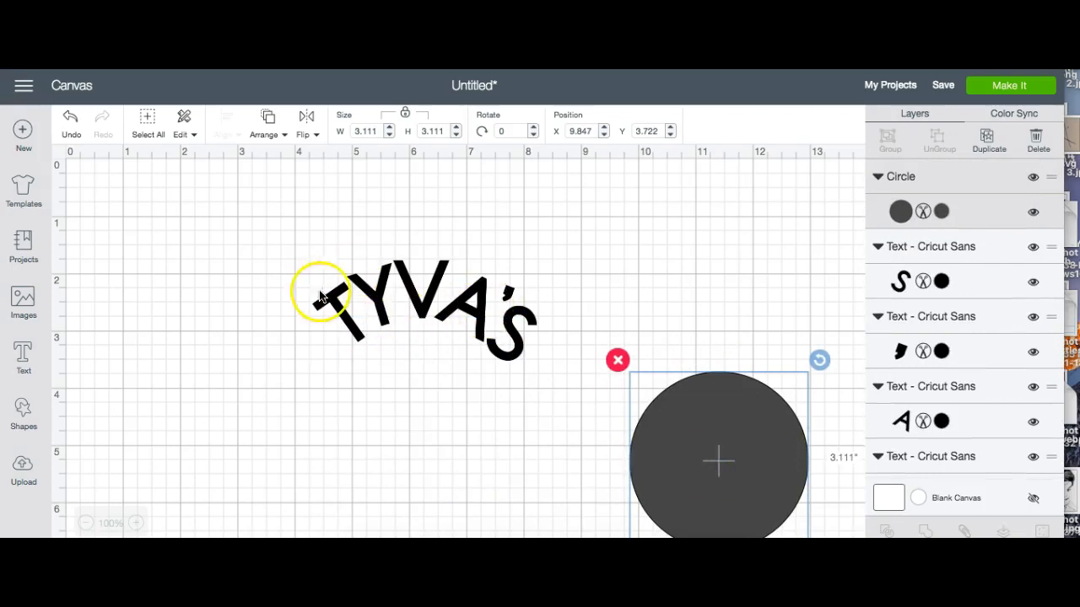
left_click(617, 363)
left_click_drag(228, 272, 624, 399)
key("Delete")
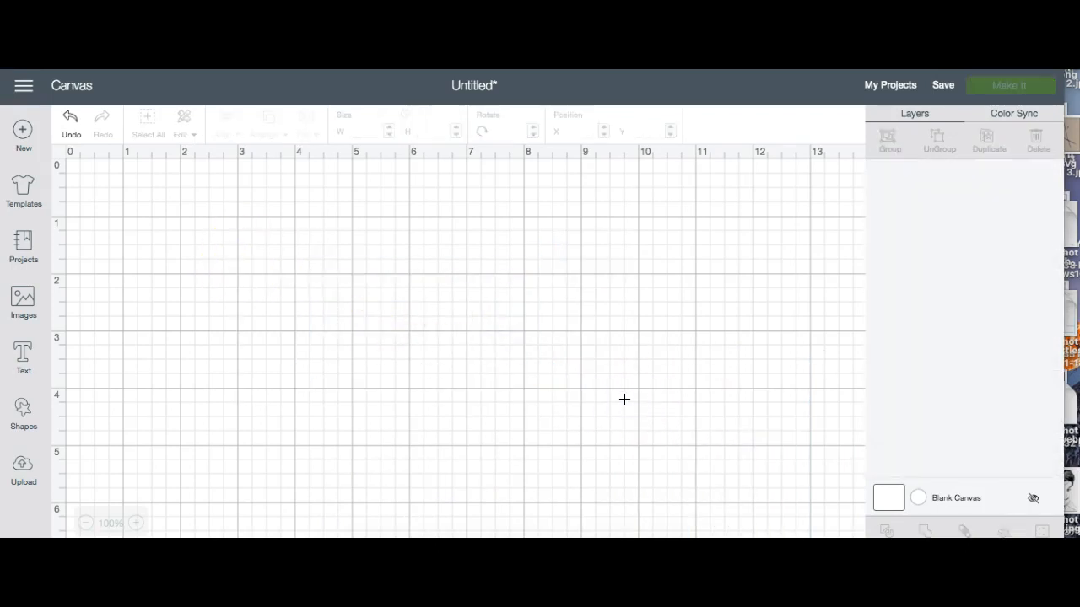
- Add the text TYVA'S, curve it to a diameter of about 7.46 and move it near the top of the canvas
left_click(18, 353)
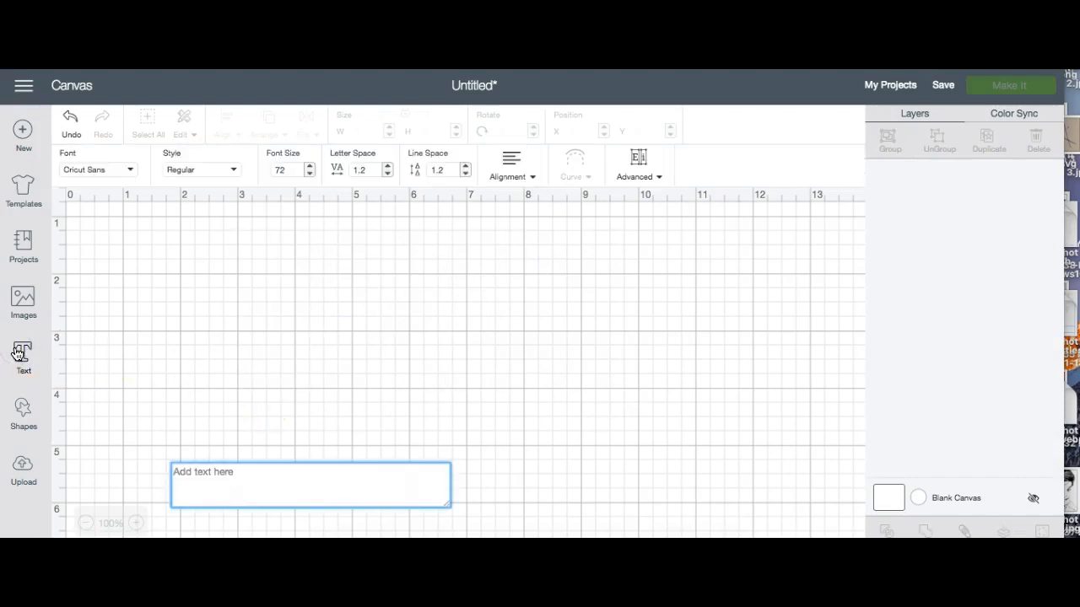
type("TYVA'S")
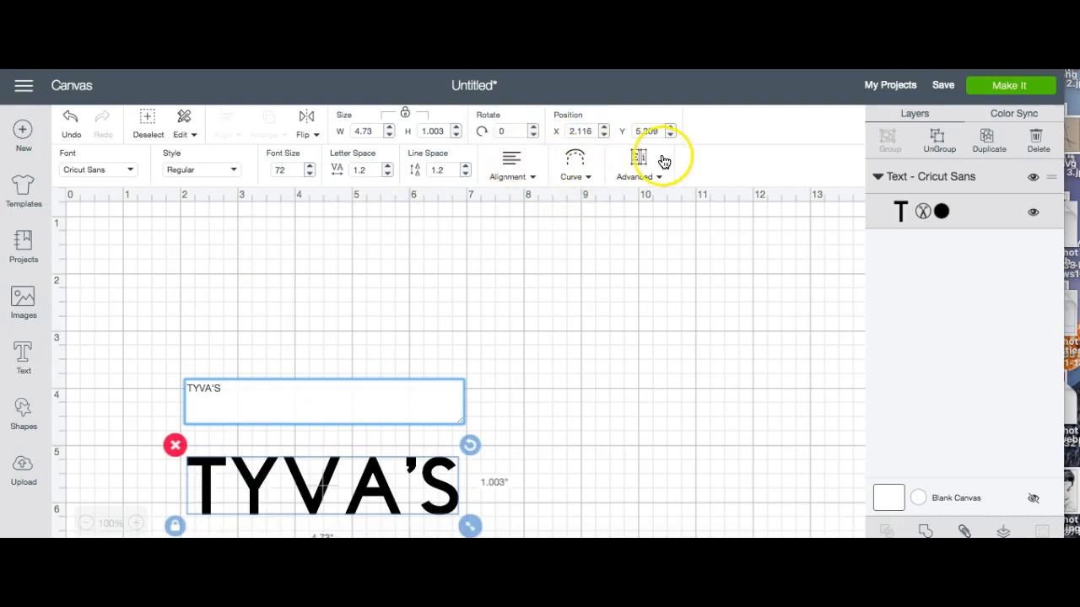
left_click(582, 175)
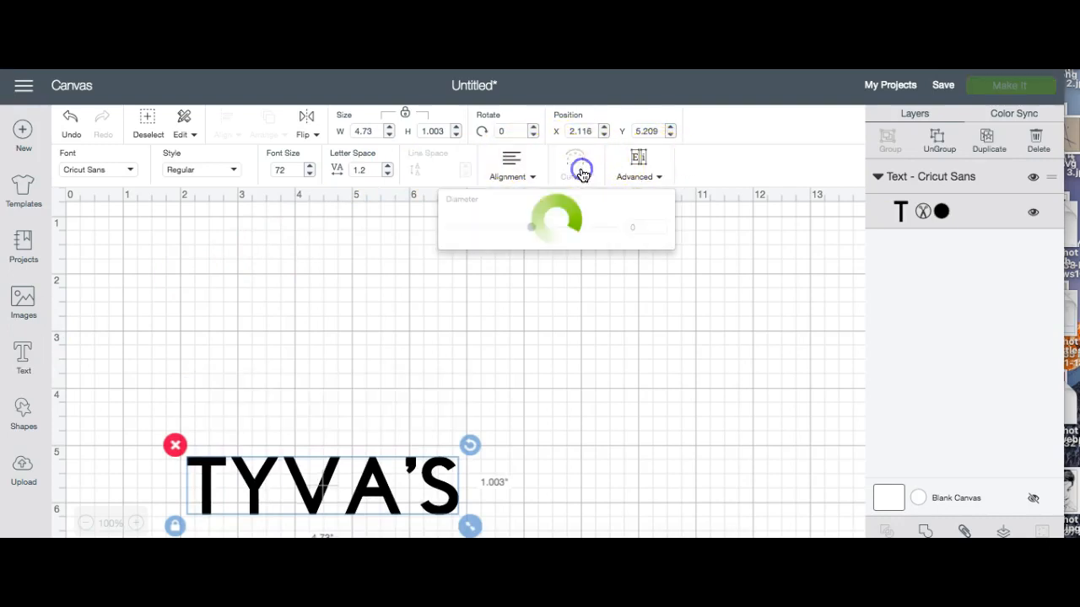
left_click_drag(544, 229, 581, 234)
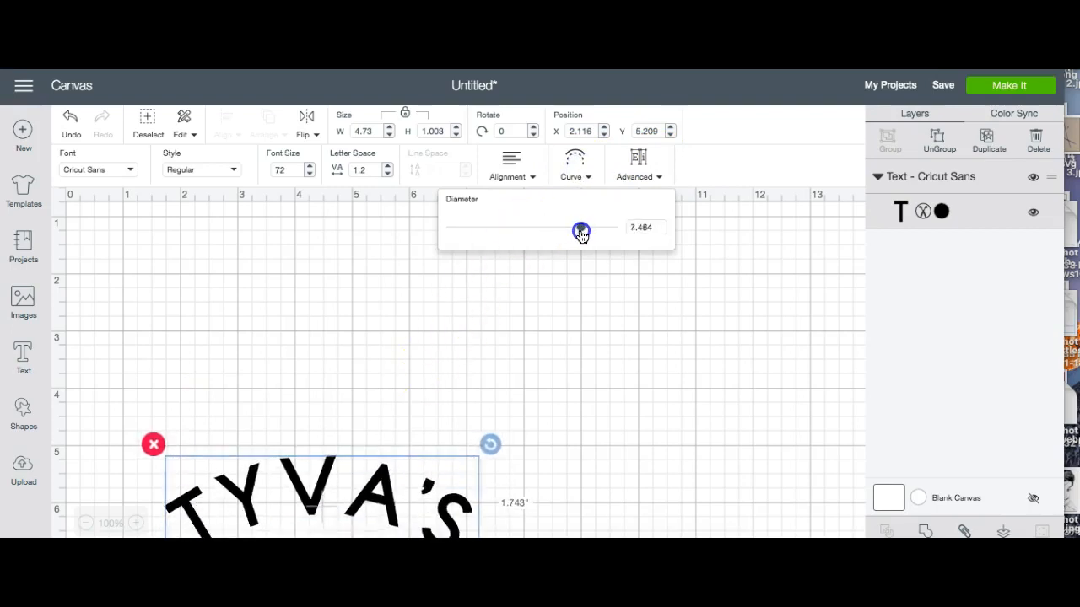
left_click_drag(347, 507, 451, 209)
- Reduce the curved text's letter space to -0.8 and move the text slightly down
left_click(389, 179)
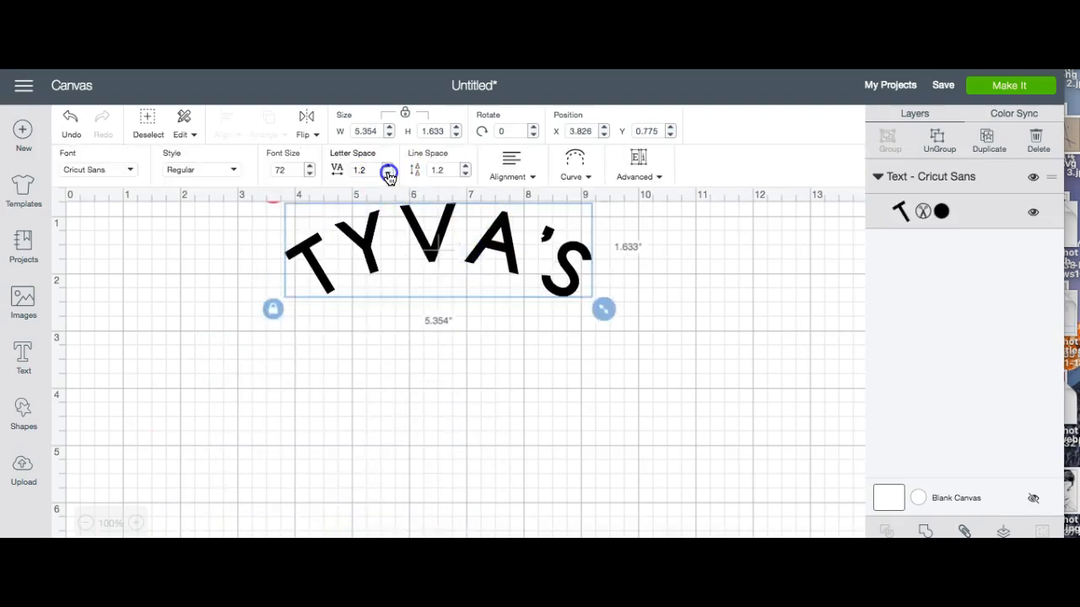
left_click(389, 174)
left_click(389, 174)
left_click(389, 175)
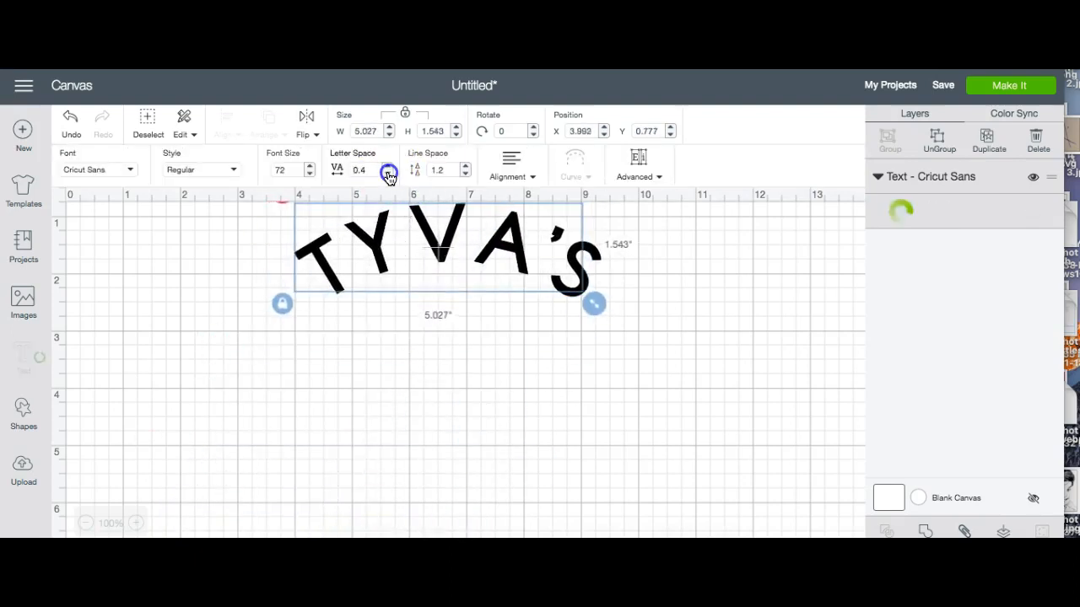
left_click(389, 174)
left_click(389, 175)
left_click(389, 174)
left_click(389, 175)
left_click(388, 175)
left_click(389, 175)
left_click(389, 175)
left_click(389, 174)
left_click(389, 175)
left_click(389, 174)
left_click(389, 175)
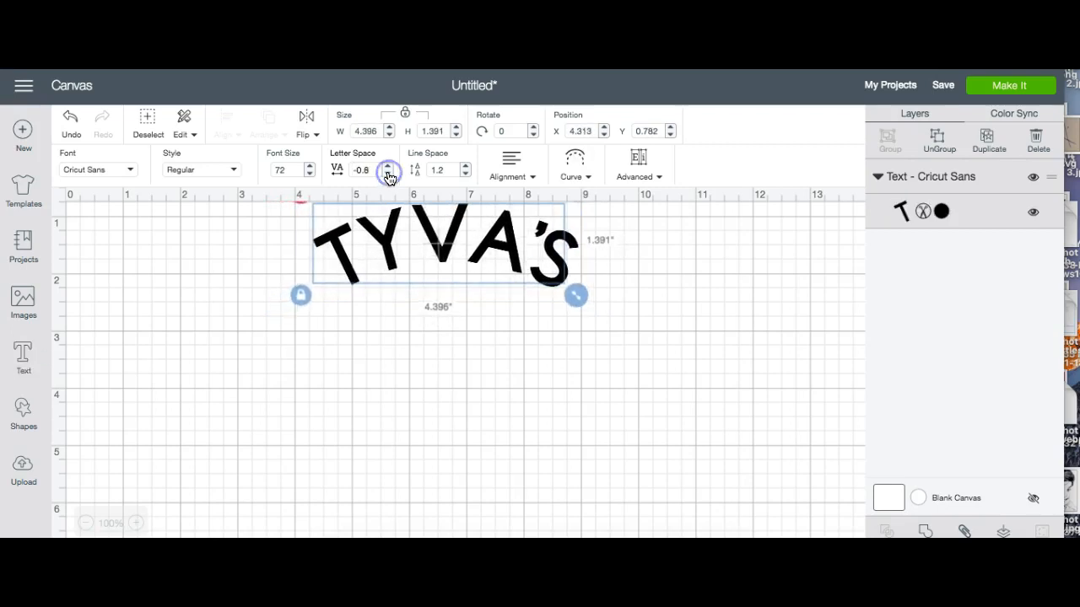
left_click_drag(495, 272, 501, 285)
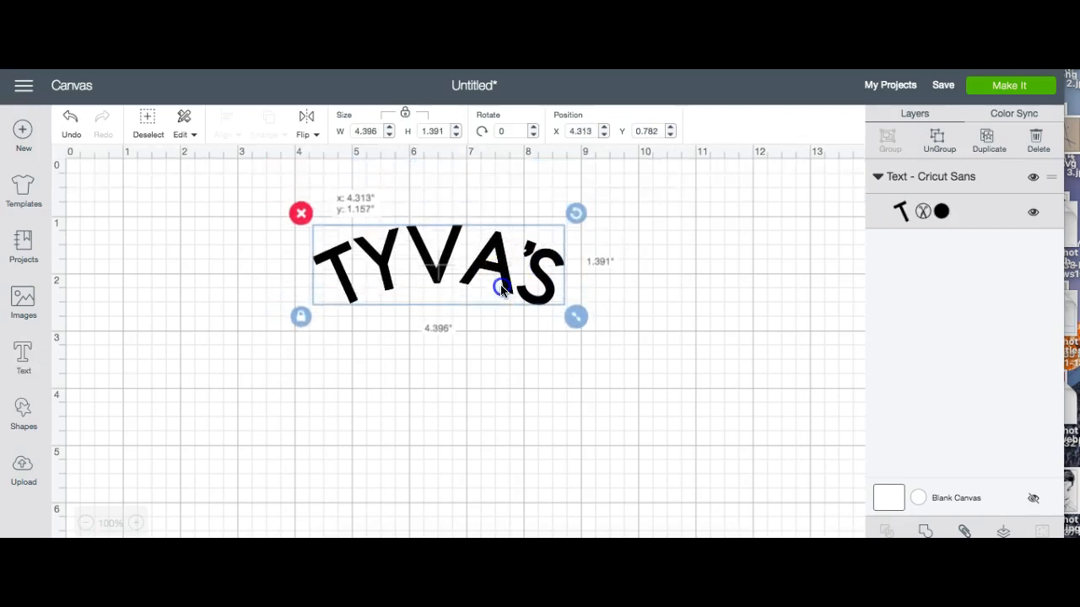
left_click(22, 469)
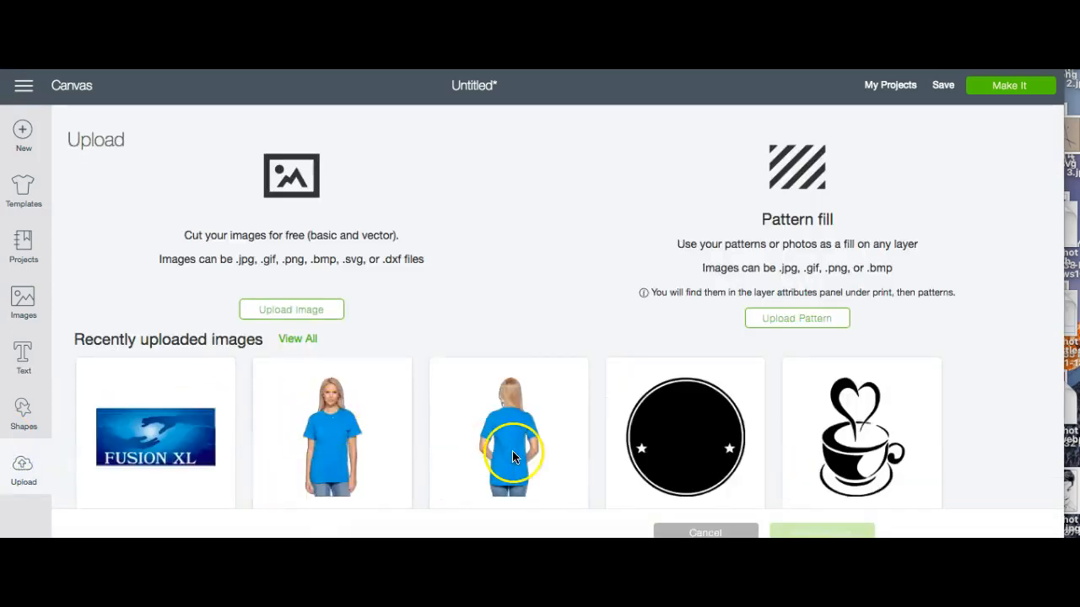
left_click(736, 450)
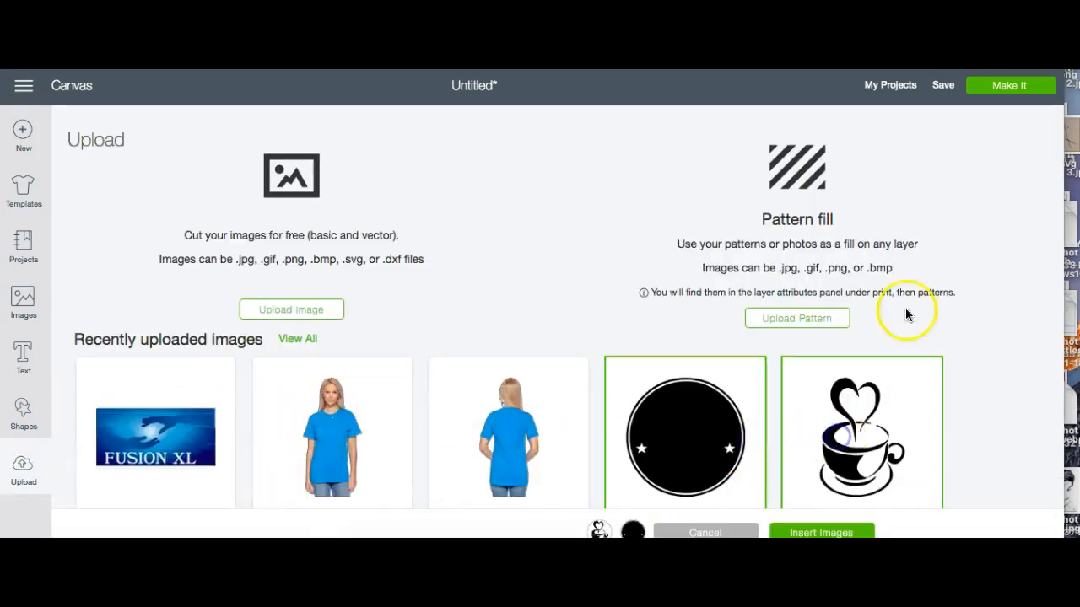
left_click(1010, 86)
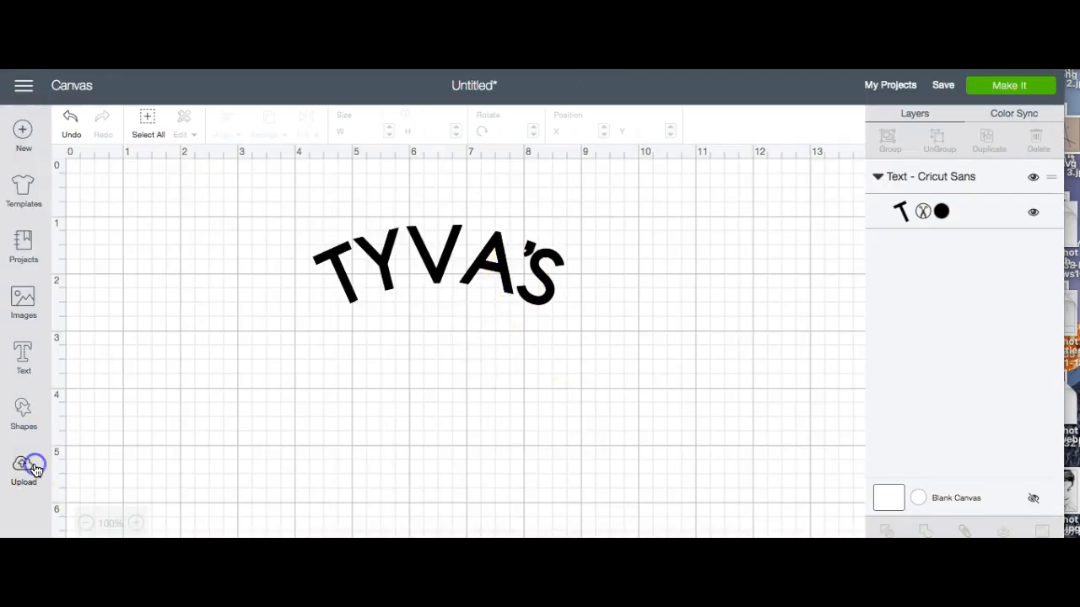
- Insert the uploaded images of the black circular badge with stars and the coffee cup with a heart
left_click(34, 467)
left_click(694, 393)
left_click(863, 395)
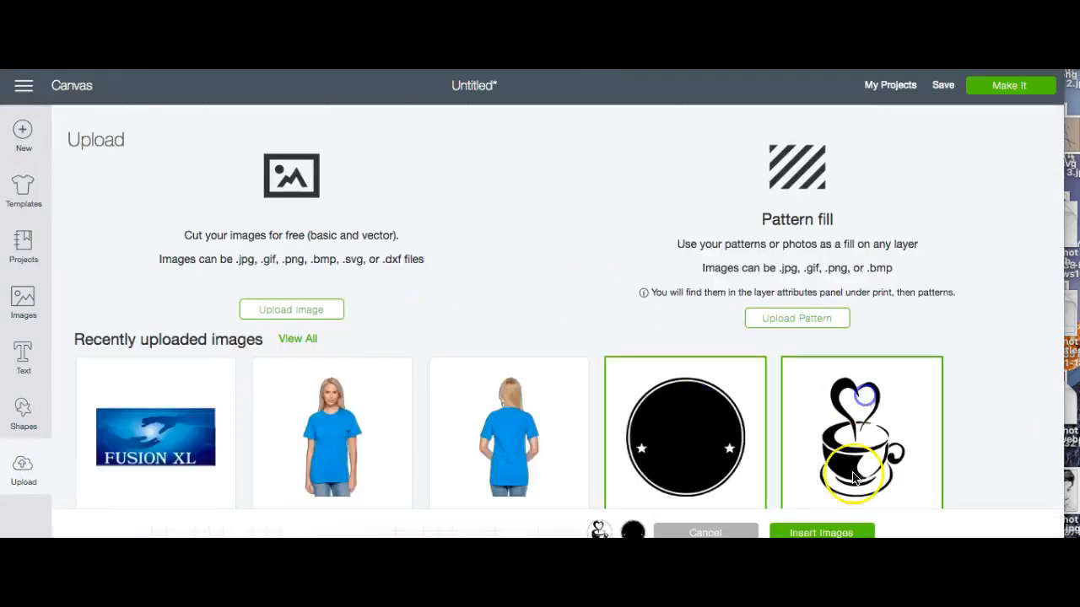
left_click(818, 533)
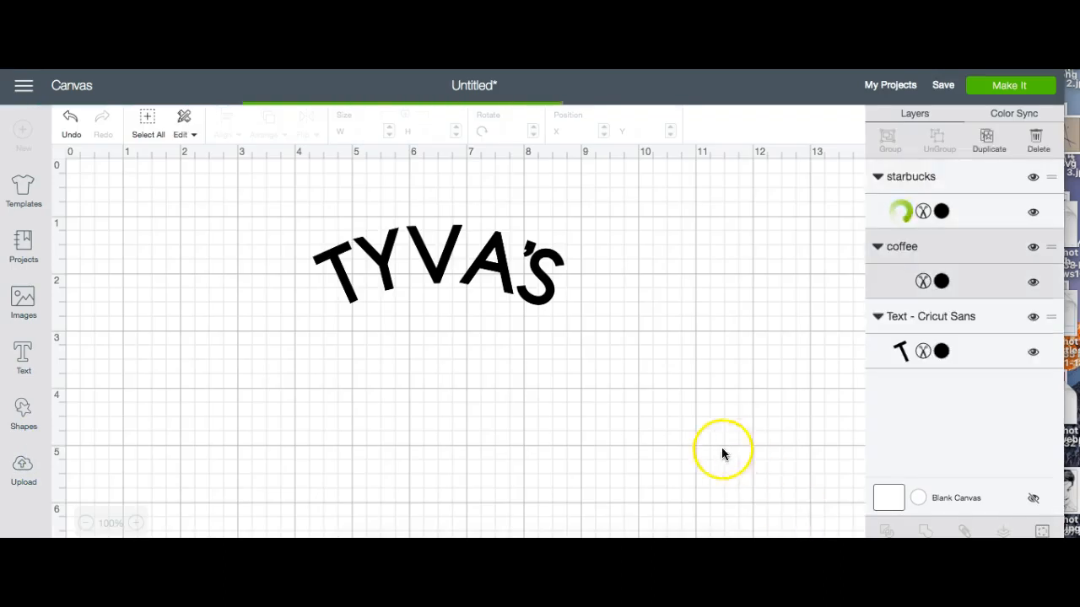
- Set the circular badge's width to 4 inches and place it to the right of the coffee cup
left_click(483, 374)
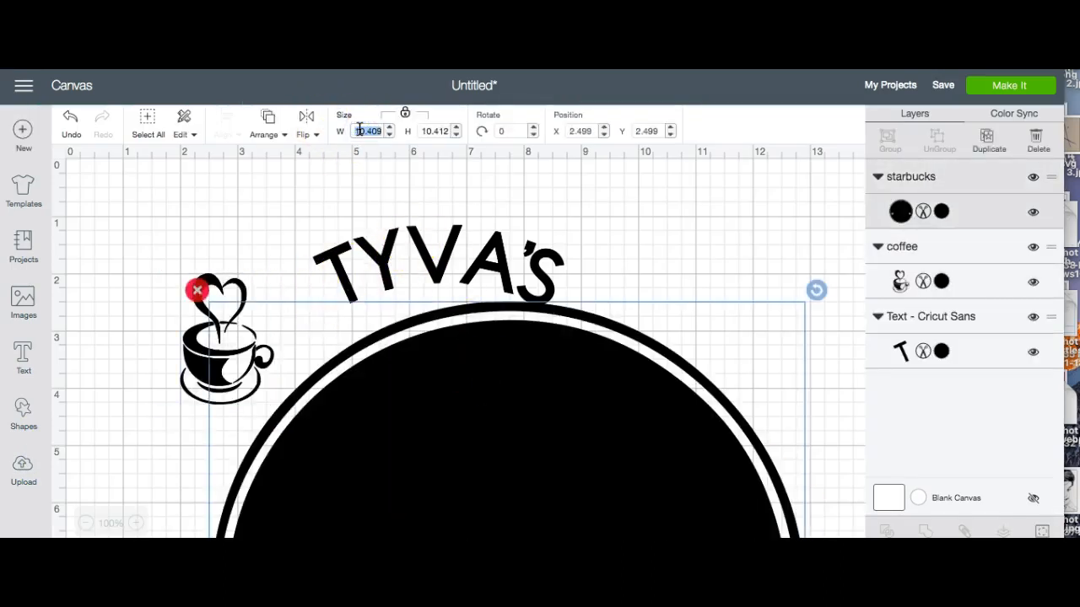
type("4")
left_click(187, 264)
left_click_drag(321, 365, 663, 323)
- Move the curved TYVA'S text up and left, clear of the badge, and colour it white
left_click_drag(361, 249, 294, 229)
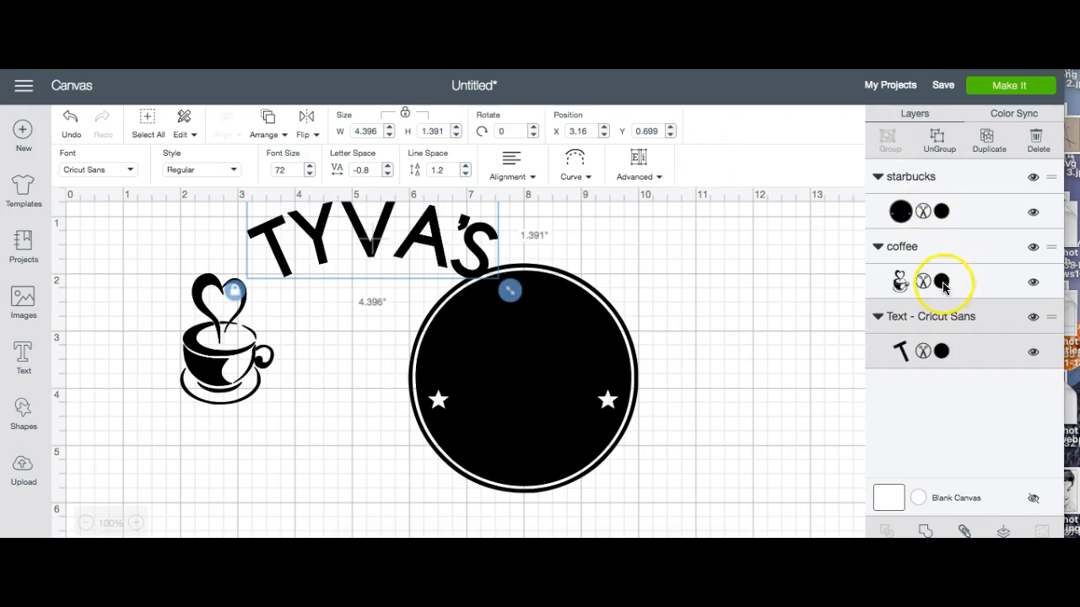
left_click(941, 352)
left_click(703, 309)
- Change the TYVA'S text to the system font Afton James
left_click(354, 245)
left_click(110, 172)
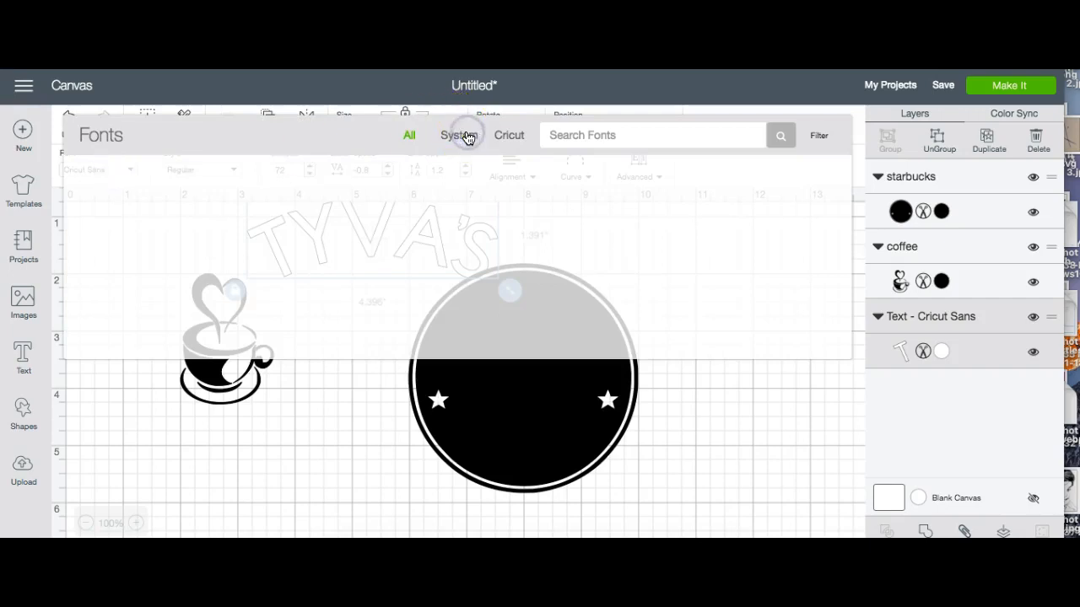
left_click(463, 136)
scroll(483, 245, "down", 4)
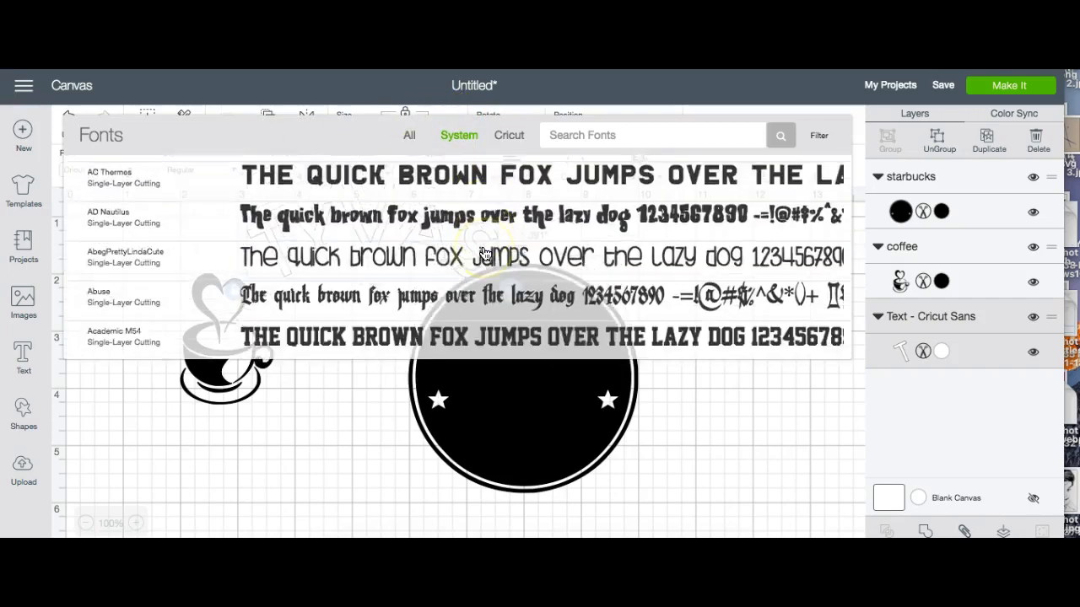
scroll(485, 253, "down", 1)
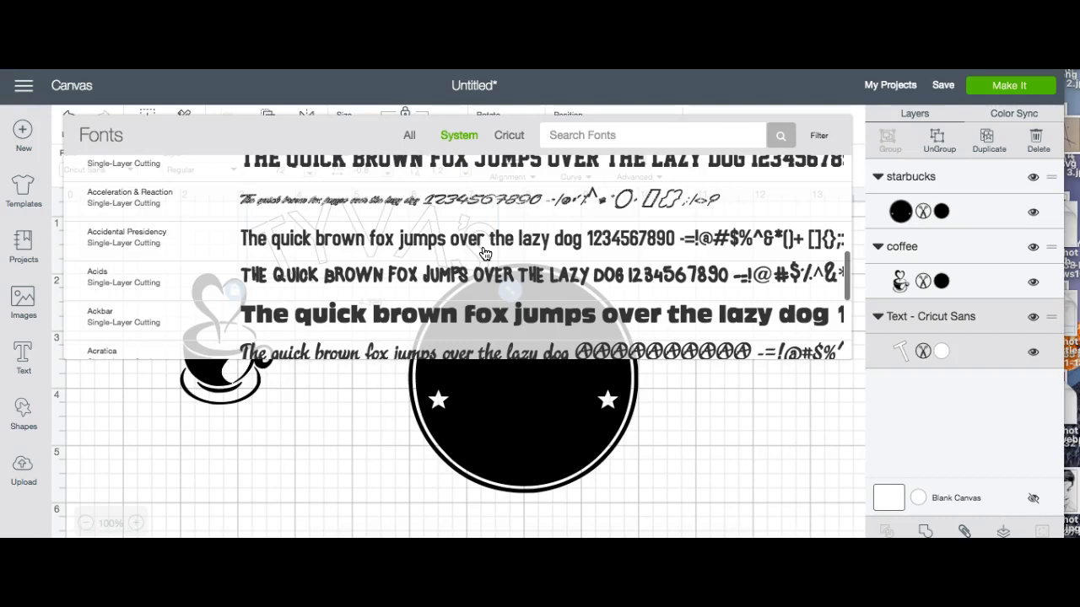
scroll(485, 253, "down", 10)
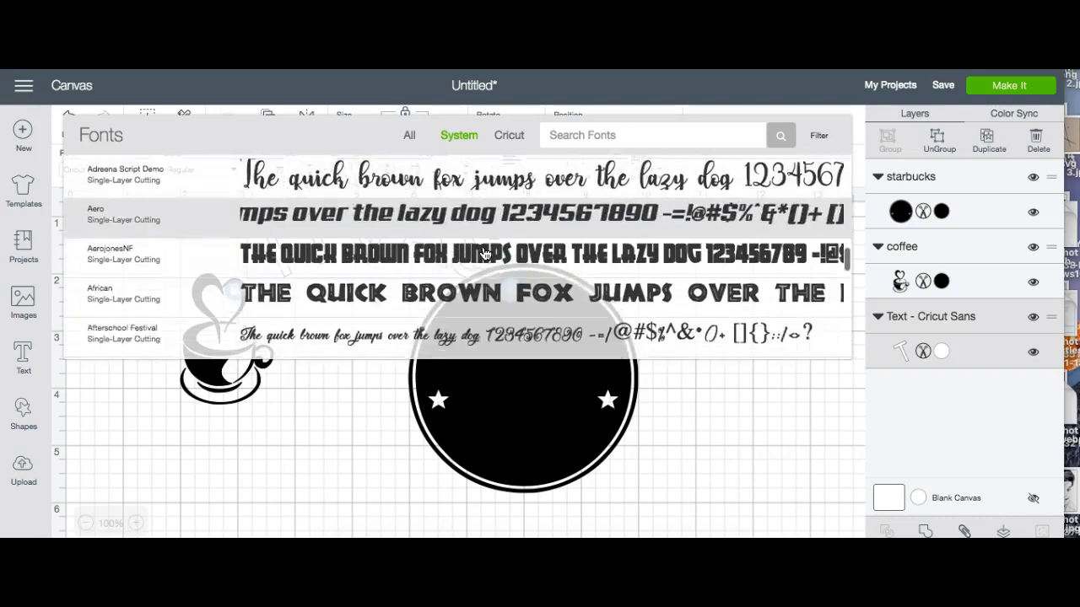
scroll(485, 253, "down", 2)
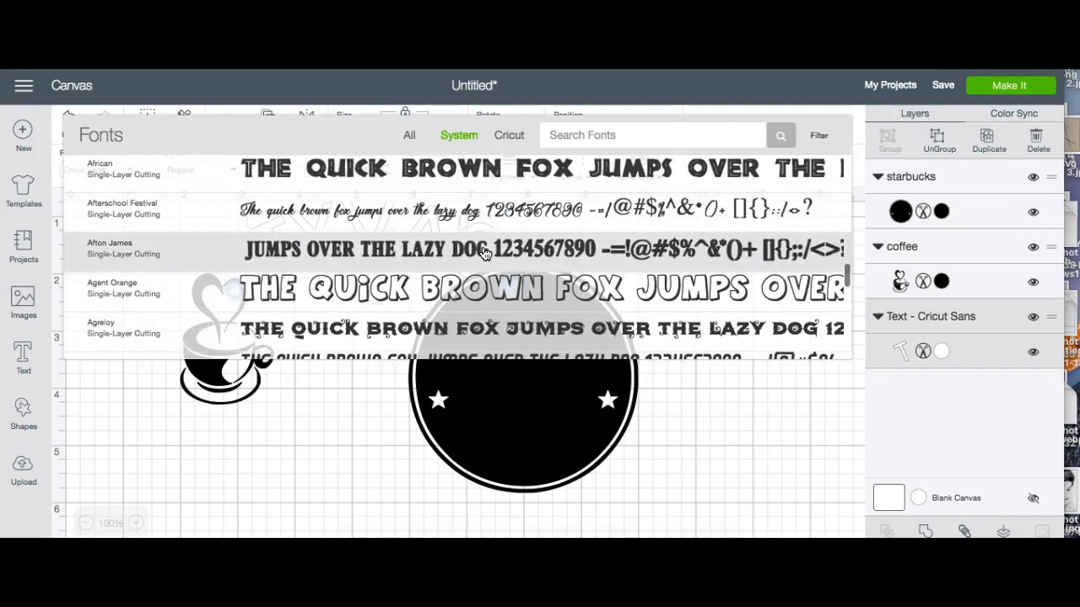
left_click(485, 253)
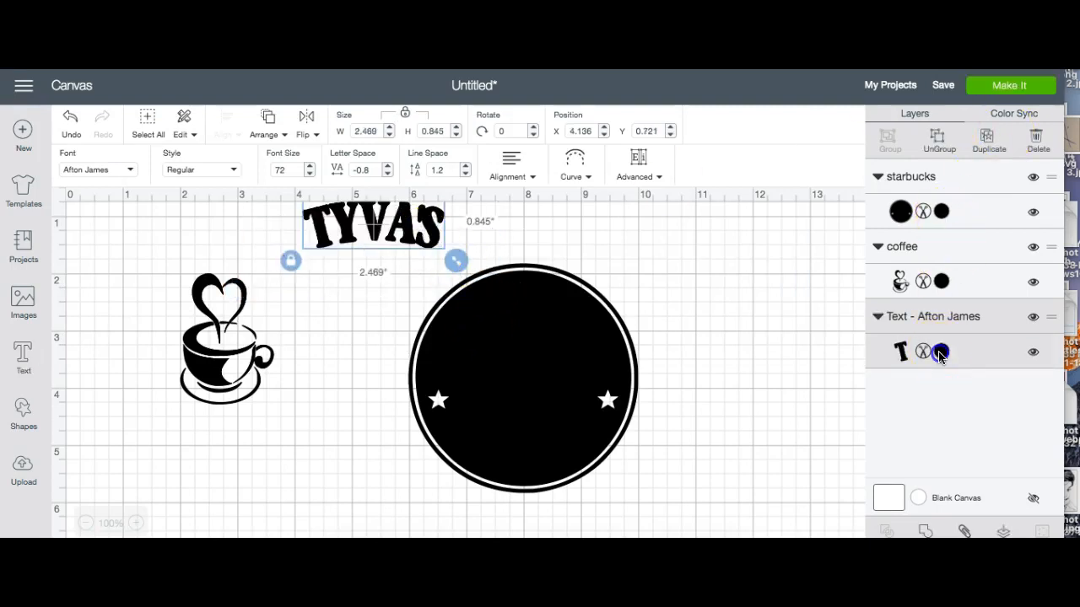
left_click(939, 353)
left_click(701, 315)
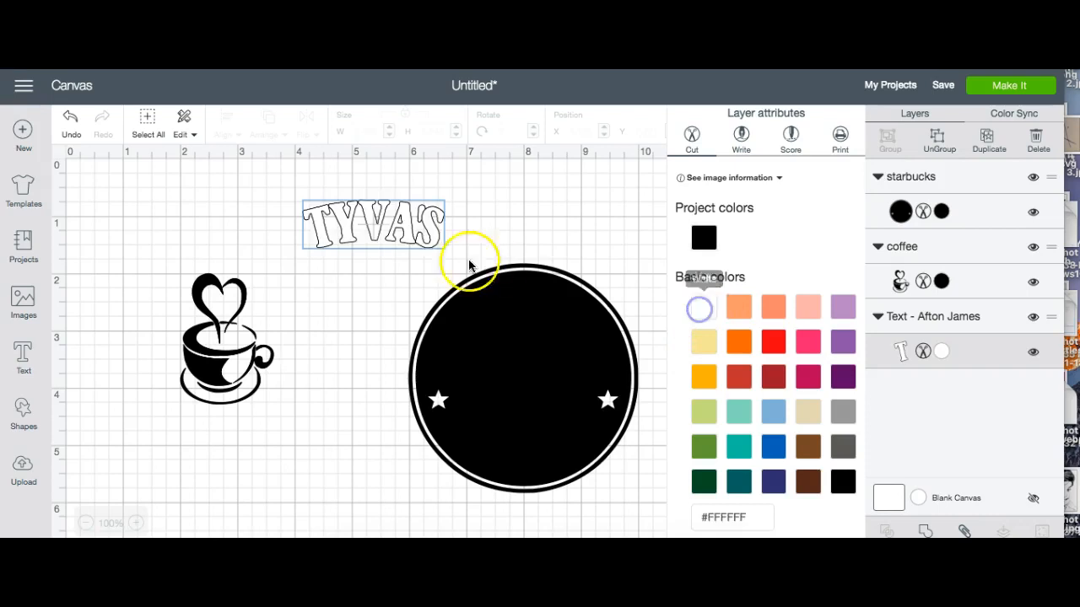
- Move the TYVA'S text onto the upper part of the black badge and bring it to the front
left_click_drag(405, 229, 538, 326)
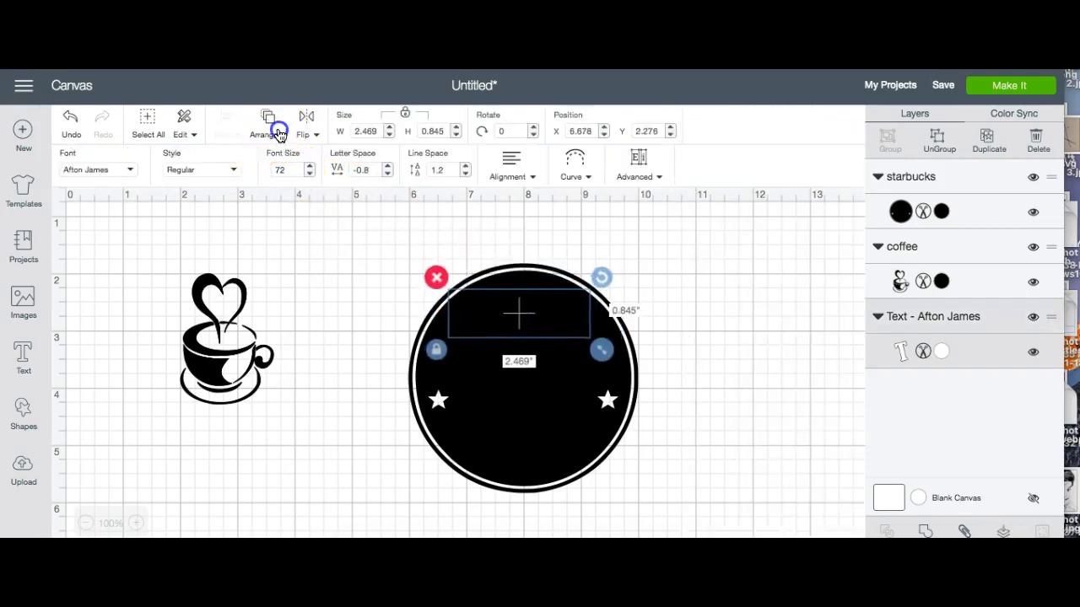
left_click(279, 135)
left_click(283, 223)
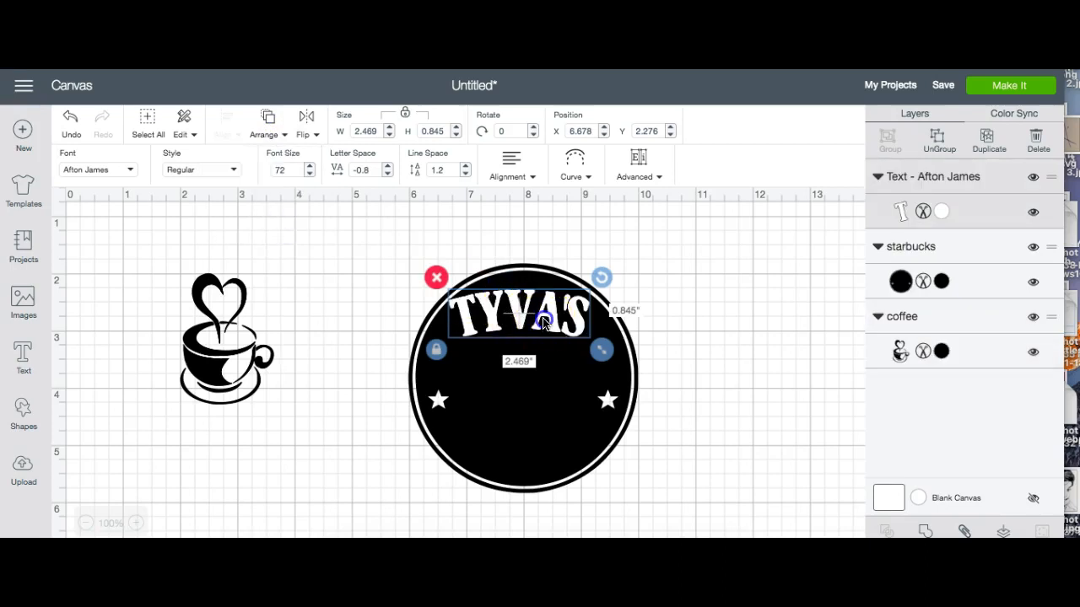
- Tighten the TYVA'S text's curve to a diameter of 2.657 and centre it just inside the badge's upper rim
left_click_drag(544, 322, 544, 316)
left_click(584, 178)
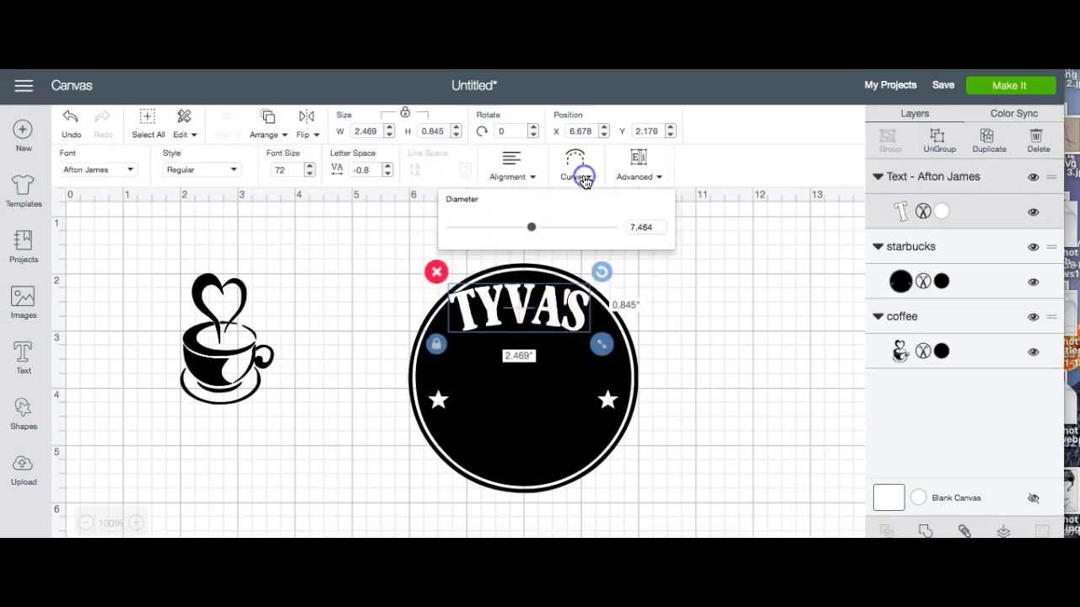
left_click_drag(530, 226, 590, 230)
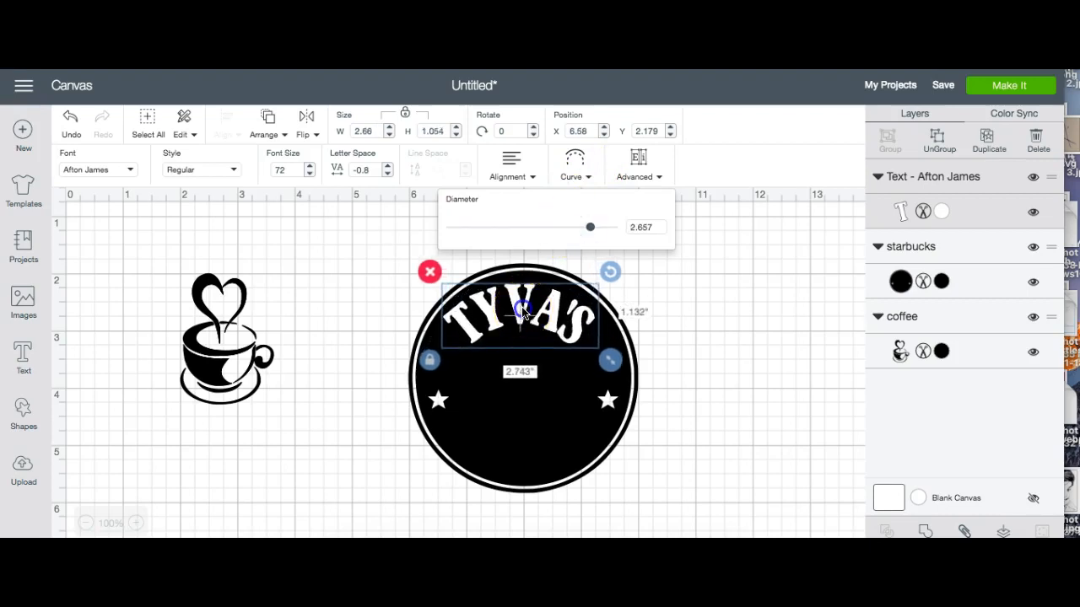
left_click_drag(523, 313, 525, 309)
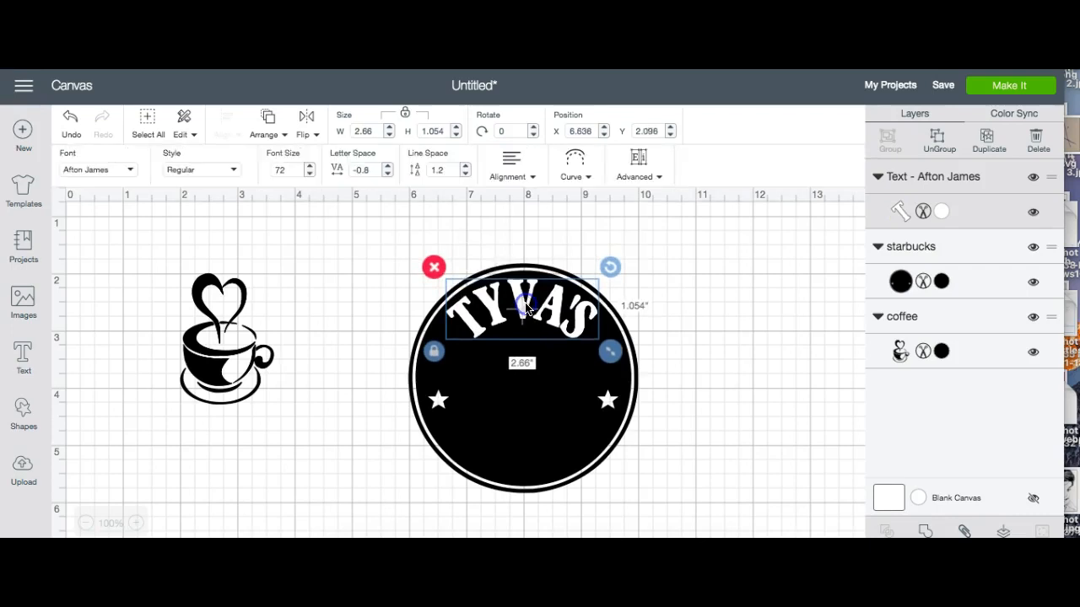
left_click(364, 285)
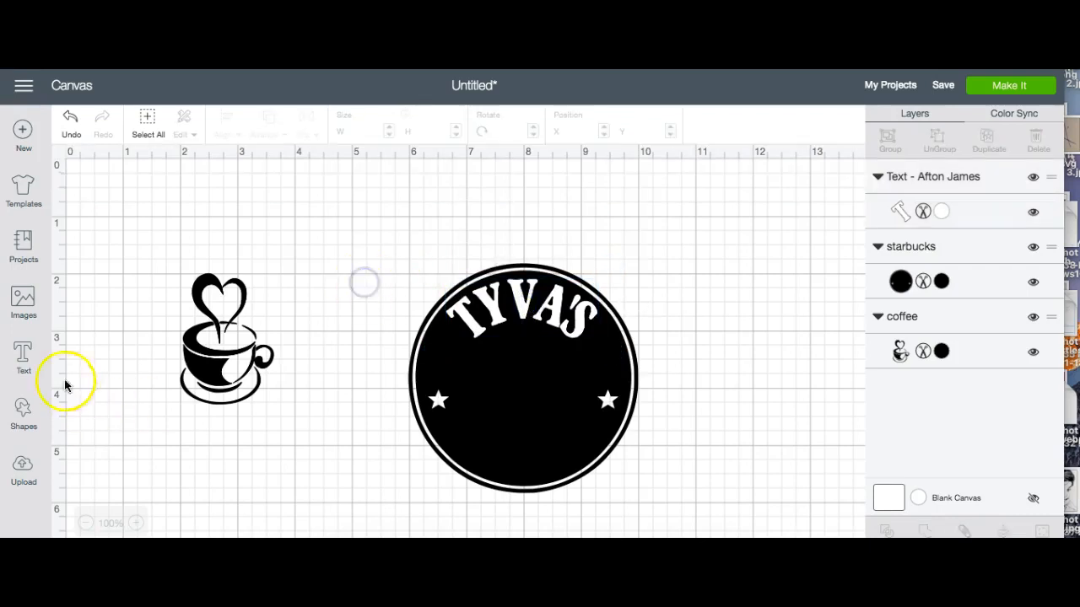
- Add the text COFFEE, colour it white and move it to the empty area above and left of the badge
left_click(25, 359)
type("COFFEE")
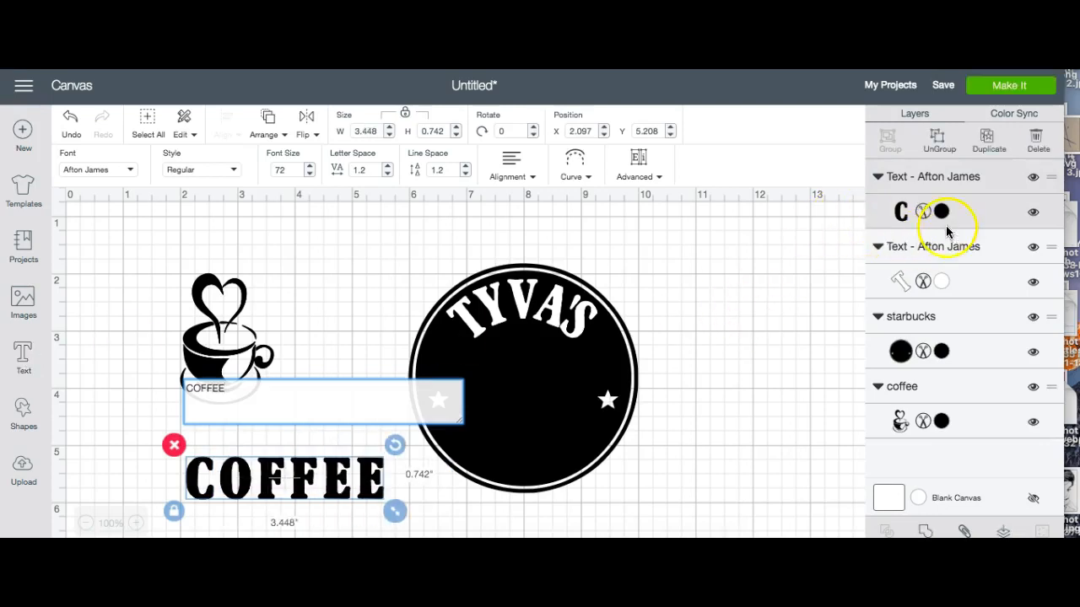
left_click(941, 212)
left_click(737, 245)
left_click_drag(295, 482, 387, 243)
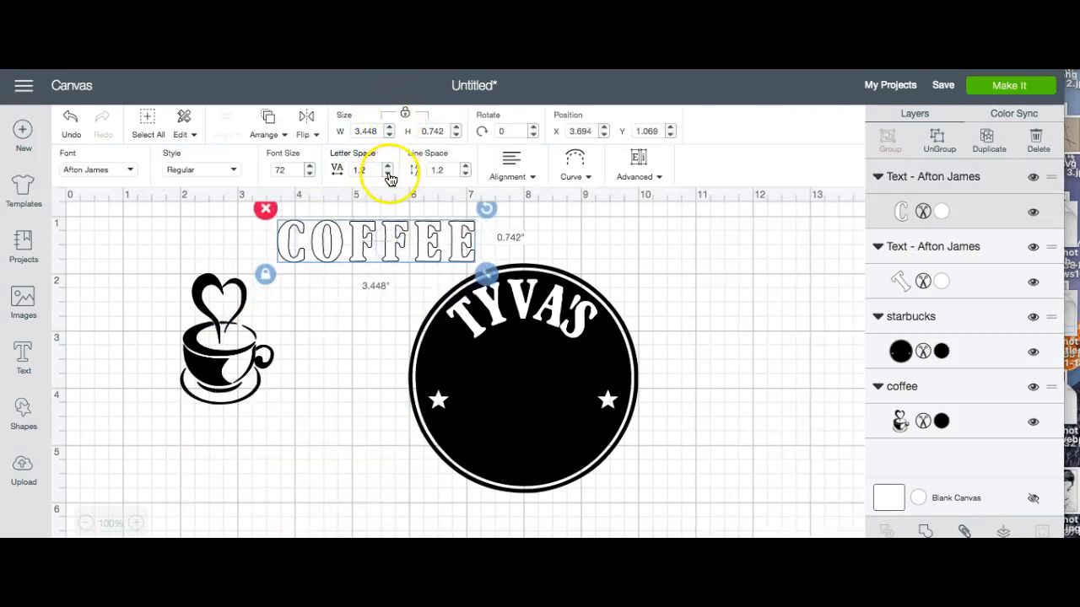
- Reduce the COFFEE text's letter spacing to 0.6
left_click(389, 175)
left_click(389, 175)
left_click(389, 175)
left_click(389, 175)
left_click(389, 175)
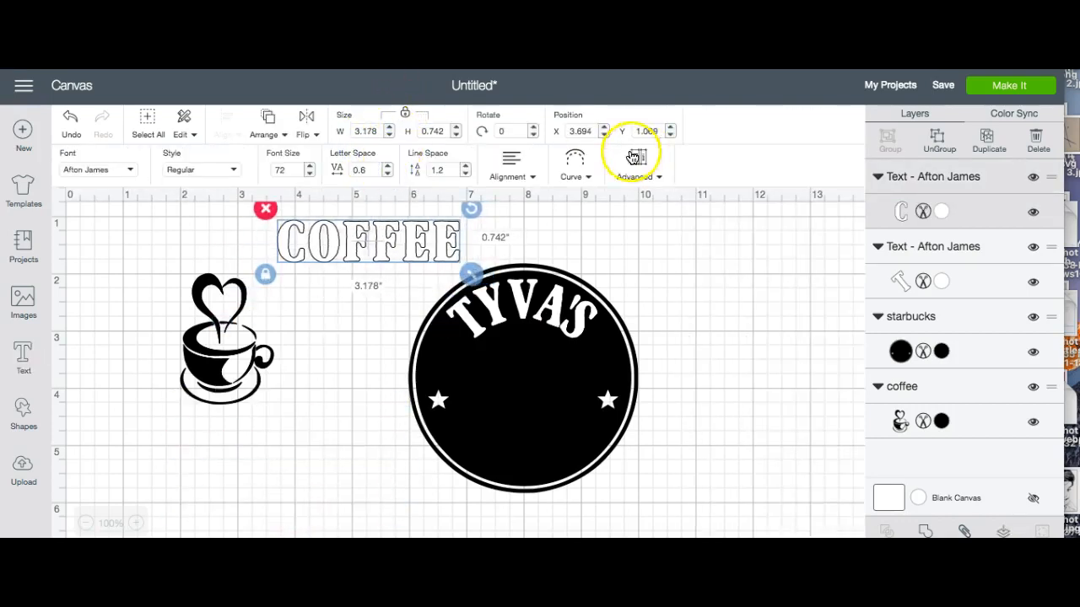
- Curve the COFFEE text downward with a diameter of -3.98 and place it on the lower part of the badge
left_click(573, 167)
left_click_drag(534, 231, 475, 226)
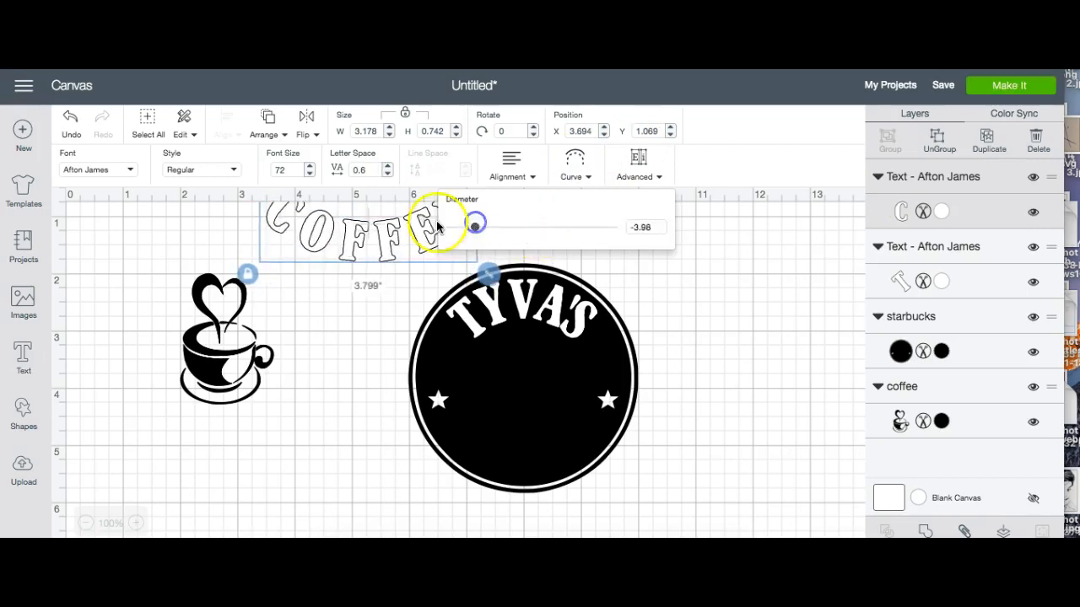
left_click_drag(399, 238, 557, 454)
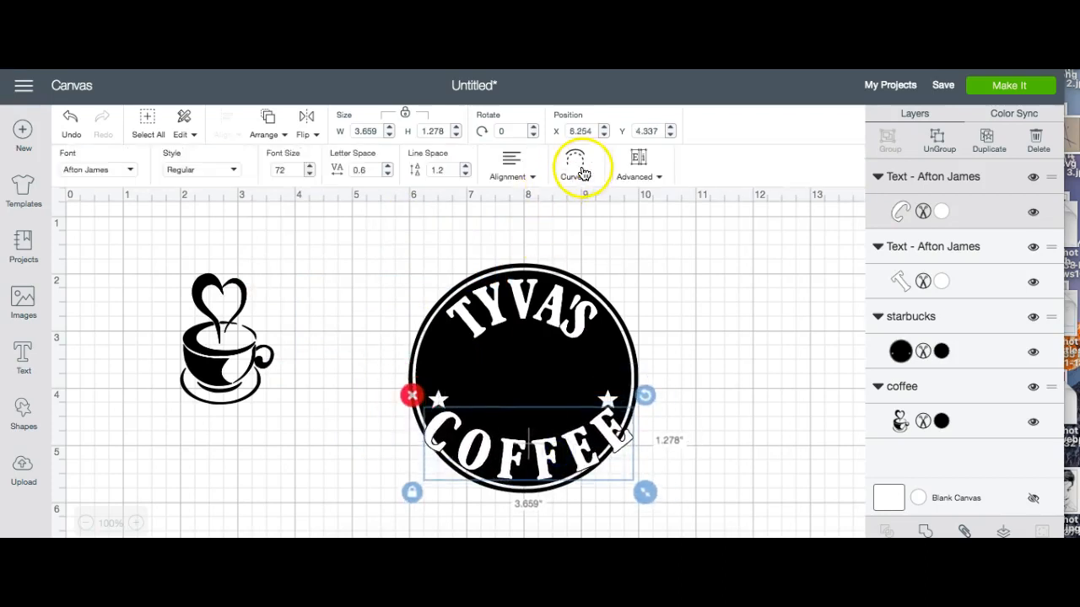
- Tighten the COFFEE text's curve to a diameter of -2.579
left_click(590, 174)
left_click(477, 231)
left_click_drag(475, 232, 467, 230)
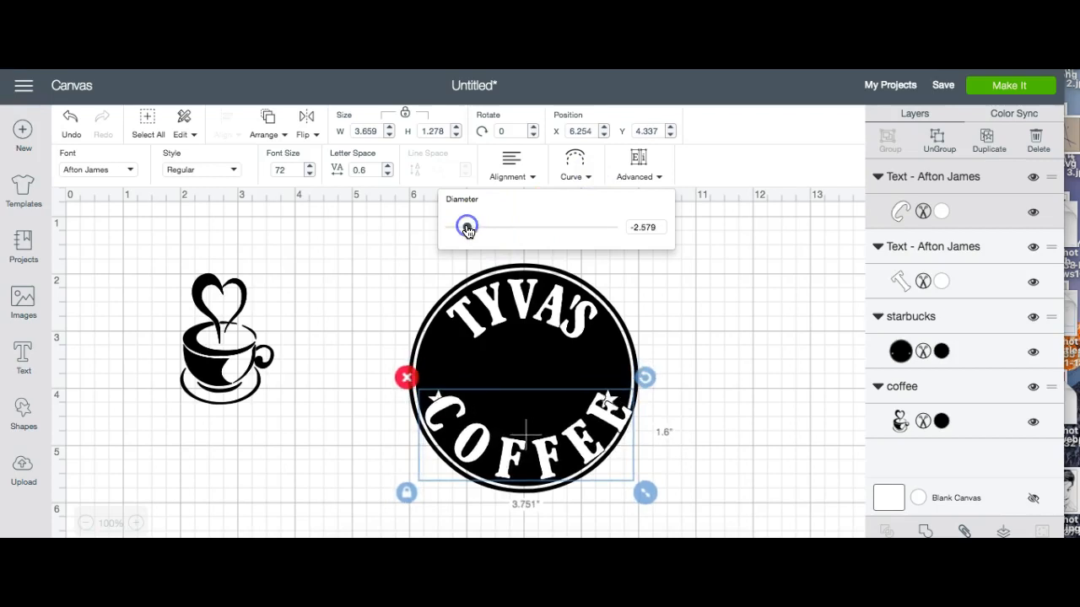
- Reduce the COFFEE text's letter spacing to -0.7
left_click(388, 176)
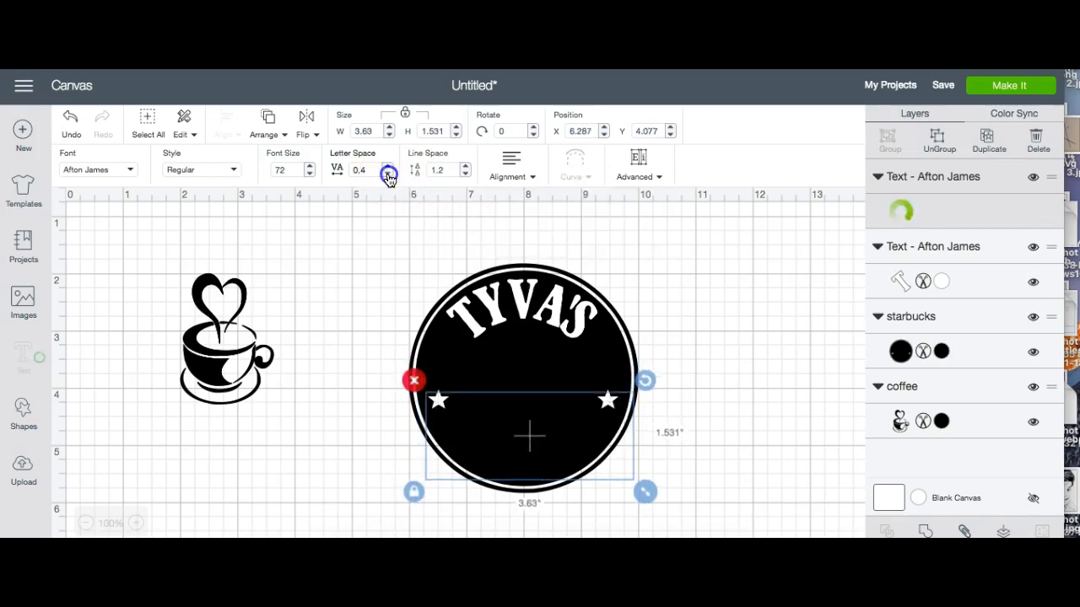
left_click(388, 176)
left_click(388, 175)
left_click(388, 176)
left_click(388, 176)
left_click(388, 175)
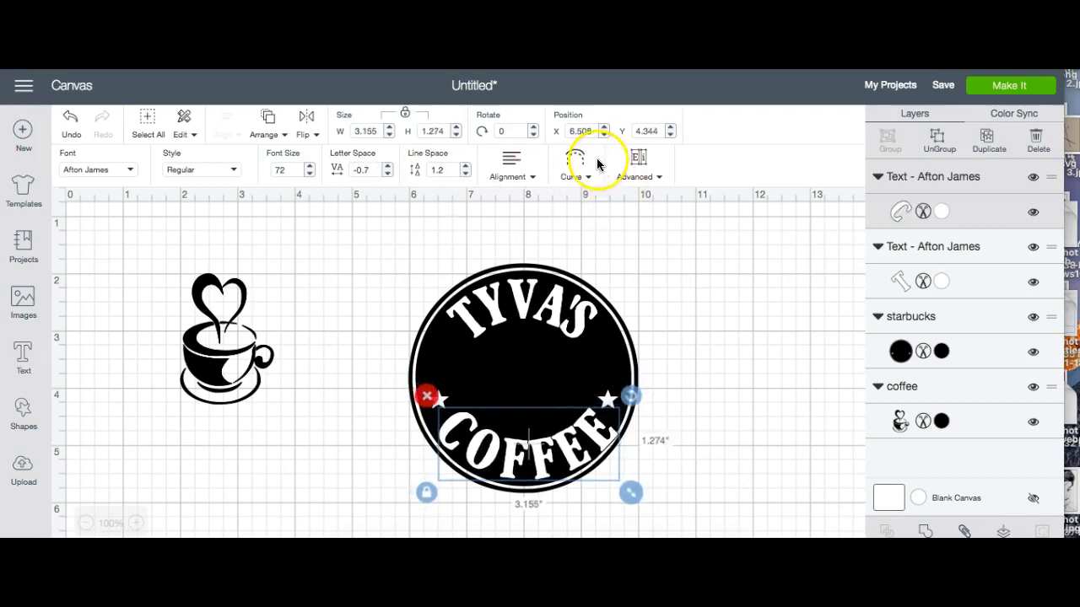
- Set the COFFEE text's curve diameter to -2.229 and nudge both words into line with the badge's rim
left_click(585, 162)
left_click_drag(475, 226, 468, 232)
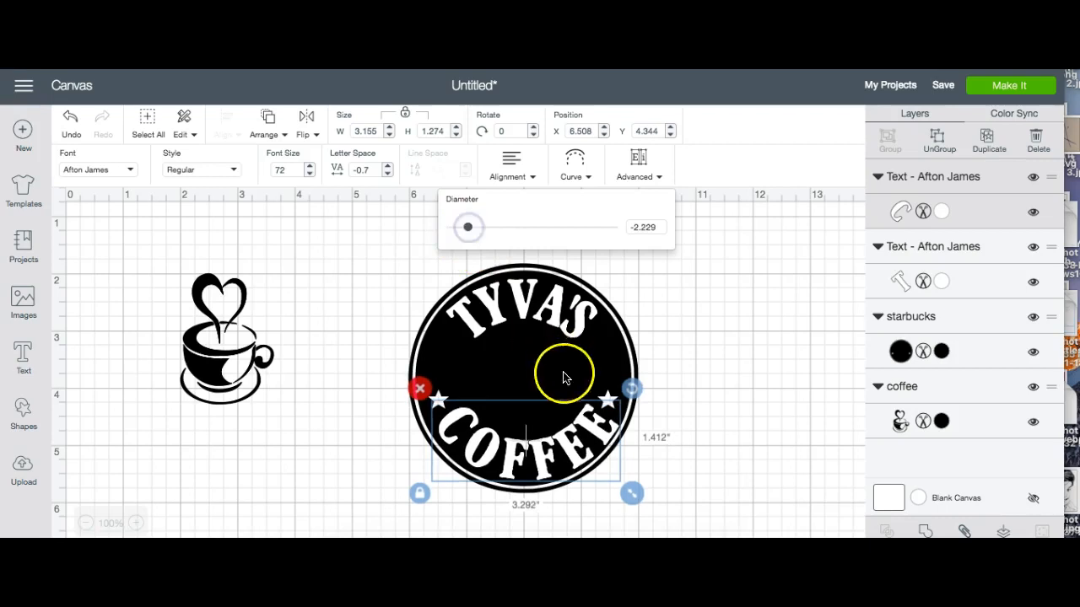
left_click_drag(527, 452, 528, 452)
left_click(549, 308)
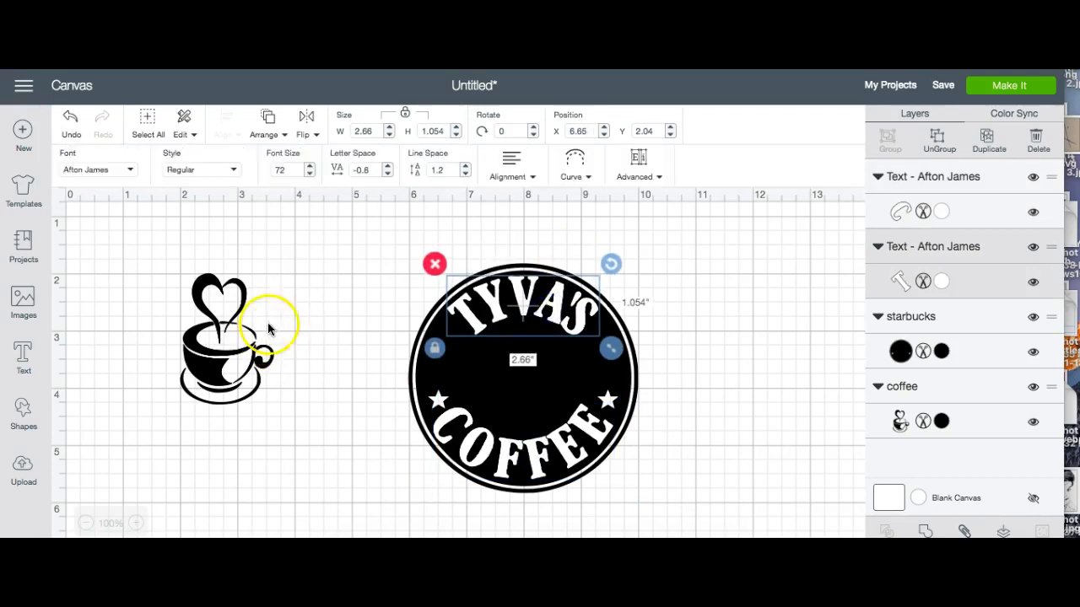
- Add a circle, size it to about 1.99 in across and place it in the middle of the badge
left_click(21, 413)
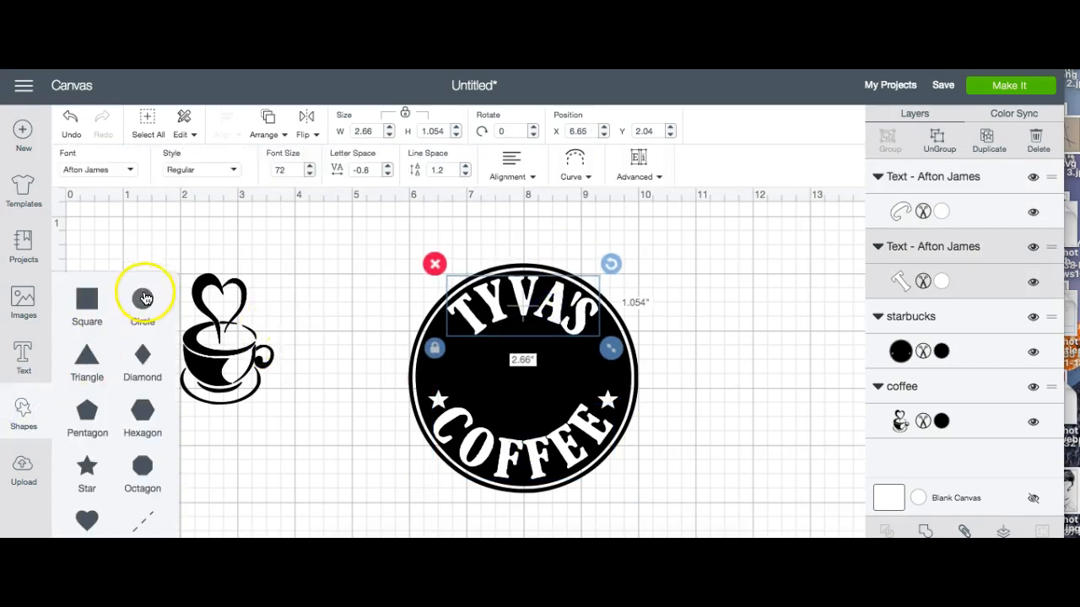
left_click(143, 299)
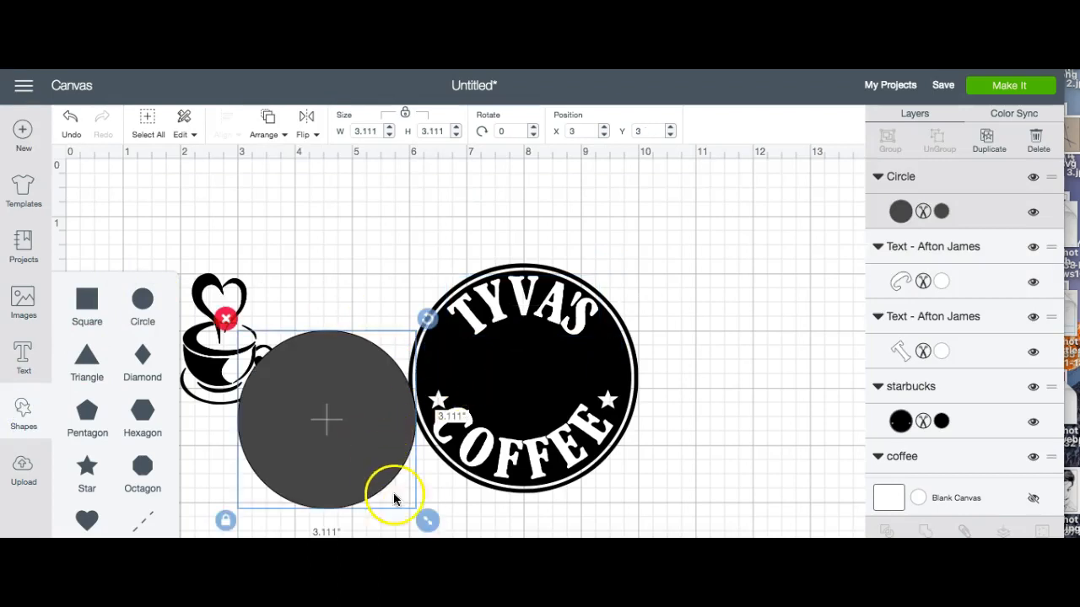
left_click_drag(427, 520, 355, 425)
left_click_drag(307, 390, 524, 372)
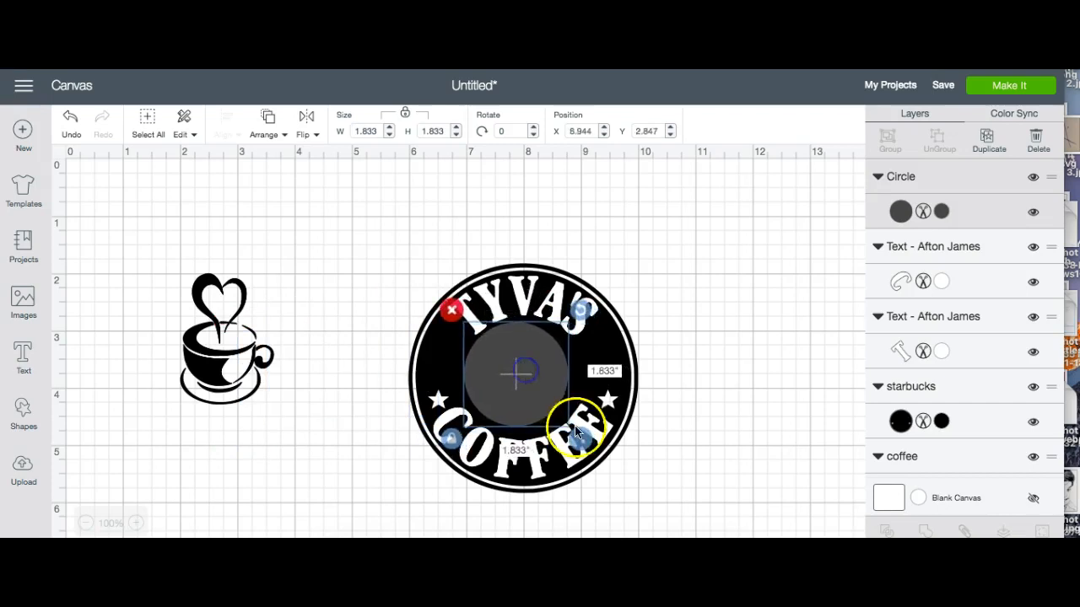
left_click_drag(580, 441, 589, 447)
left_click(520, 388)
left_click_drag(520, 388, 520, 384)
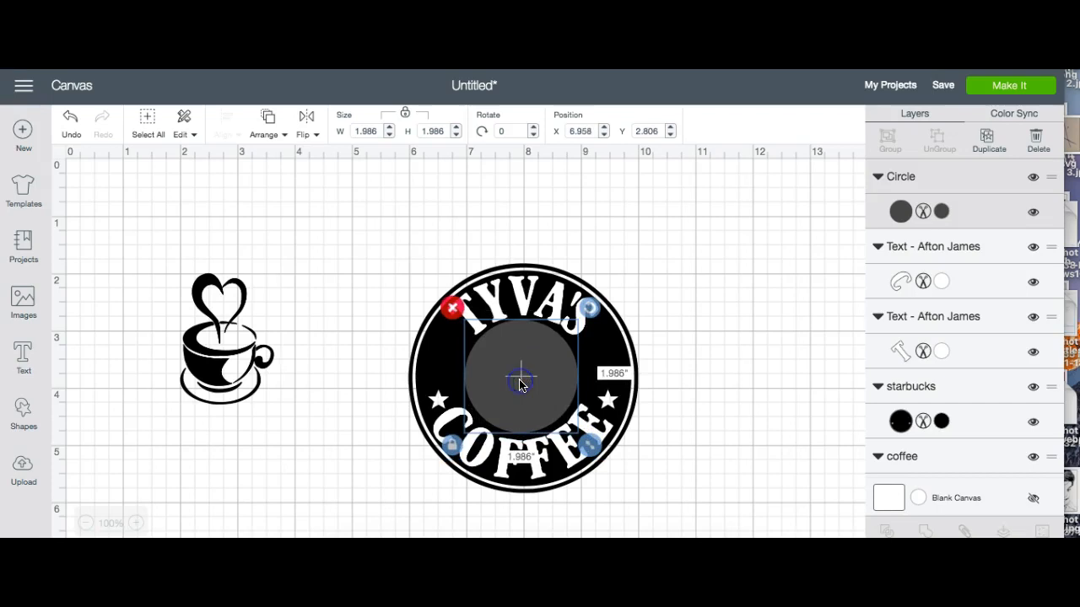
- Shrink the TYVA'S text to about 2.22 in wide and fit it between the circle and the badge's upper rim
left_click(552, 306)
left_click_drag(611, 347, 544, 309)
- Shrink the COFFEE text to font size 58.71 and readjust its downward curve to fit below the circle
left_click(559, 453)
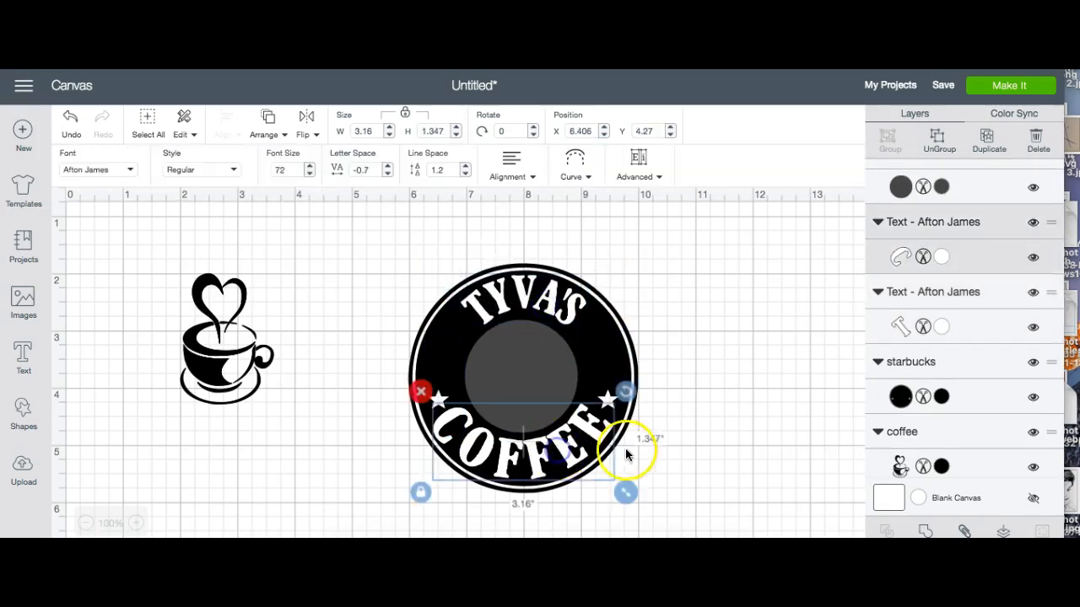
left_click_drag(634, 490, 593, 478)
left_click_drag(549, 458, 562, 463)
left_click(574, 164)
left_click_drag(559, 227, 472, 231)
- Enlarge the grey circle to about 2.17 in across and recentre it between the two words
left_click(540, 361)
left_click_drag(520, 367, 517, 366)
left_click_drag(579, 441, 594, 444)
left_click_drag(541, 406, 543, 402)
left_click_drag(593, 456, 582, 442)
left_click_drag(535, 410, 541, 405)
- Fine-tune the positions of the COFFEE text, the grey circle and the TYVA'S text within the badge
left_click(535, 469)
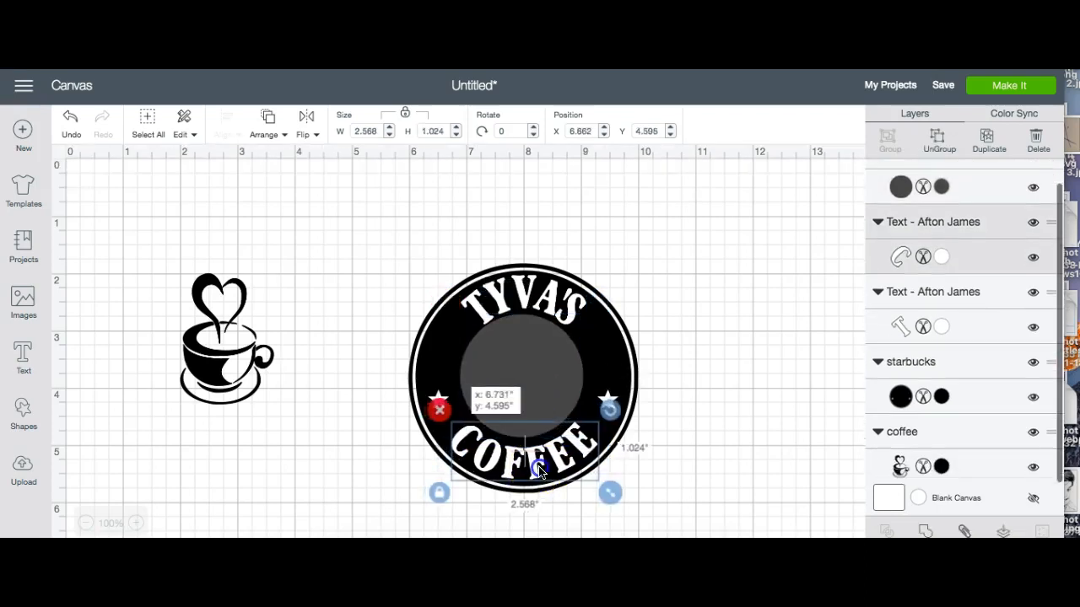
left_click(538, 412)
left_click_drag(538, 406, 534, 406)
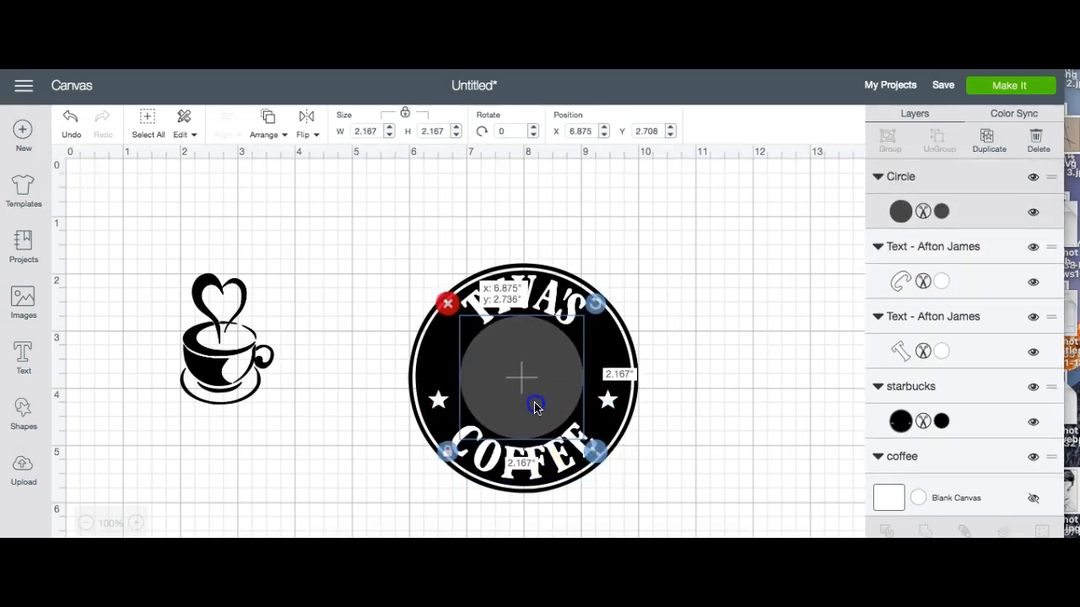
left_click_drag(531, 296, 529, 288)
key("Escape")
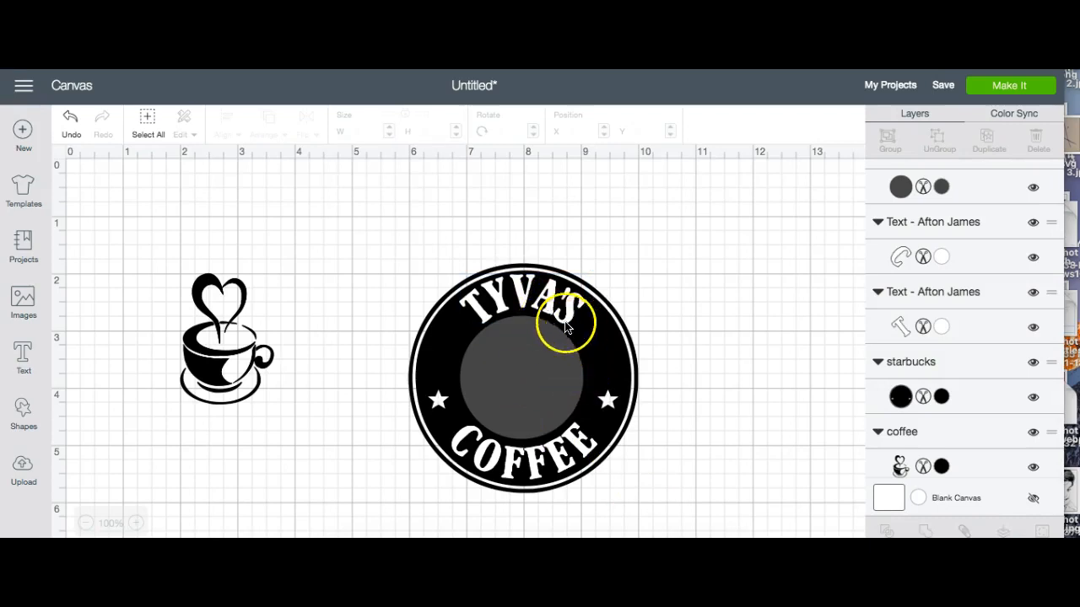
- Move TYVA'S above the badge and COFFEE below it, and centre the grey circle on the badge
left_click_drag(565, 328, 560, 266)
left_click_drag(526, 496, 533, 550)
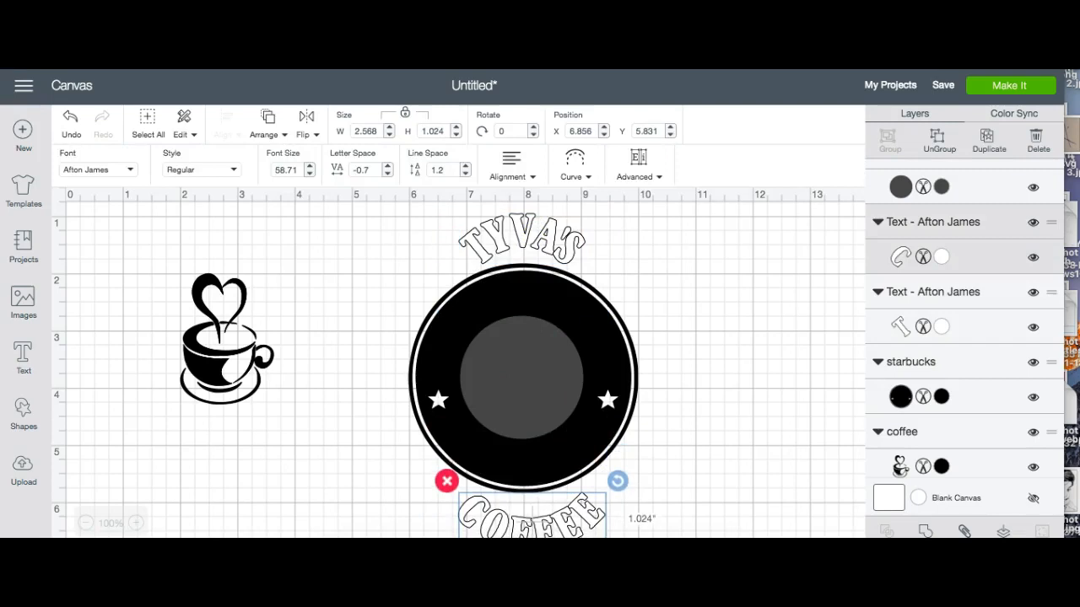
left_click(523, 398)
left_click_drag(525, 398, 524, 399)
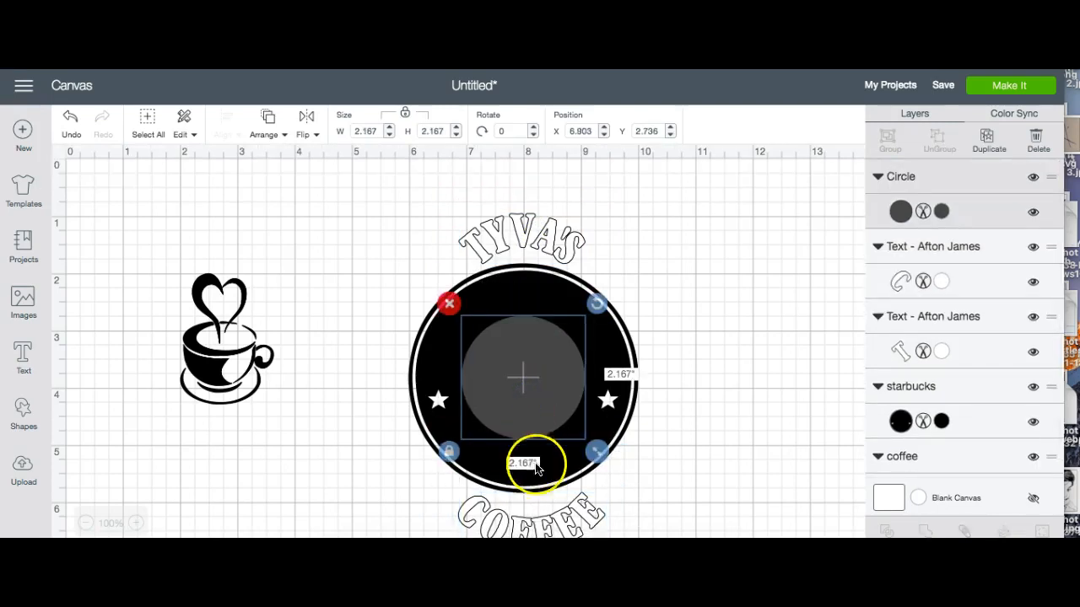
mouse_move(542, 527)
left_mouse_down()
mouse_move(543, 457)
mouse_move(544, 529)
left_mouse_up()
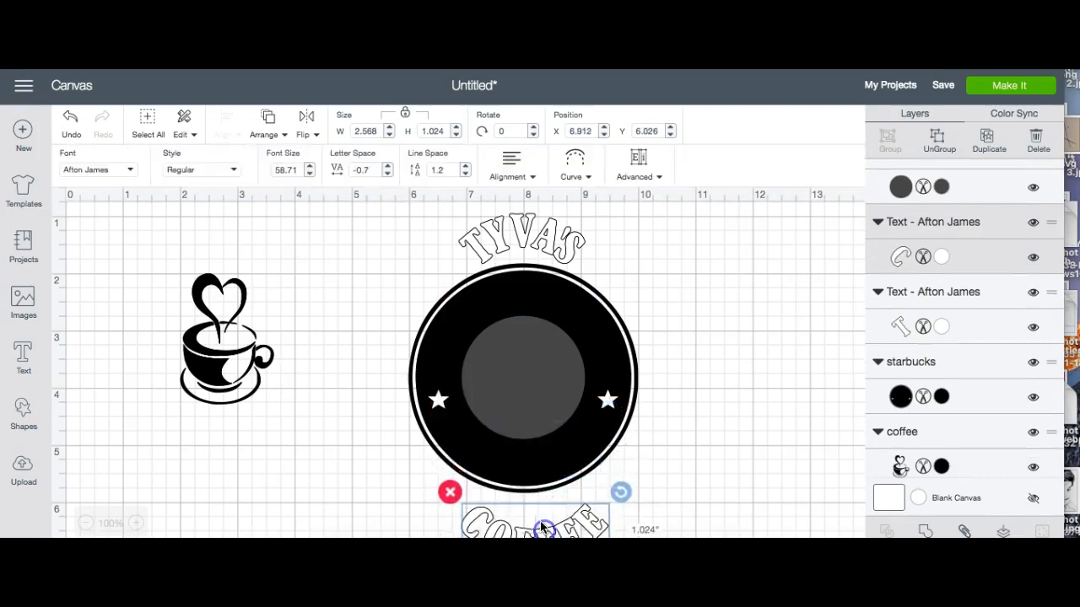
- Slice the badge with the grey circle and delete the cut-out pieces from its centre
left_click_drag(380, 320, 571, 373)
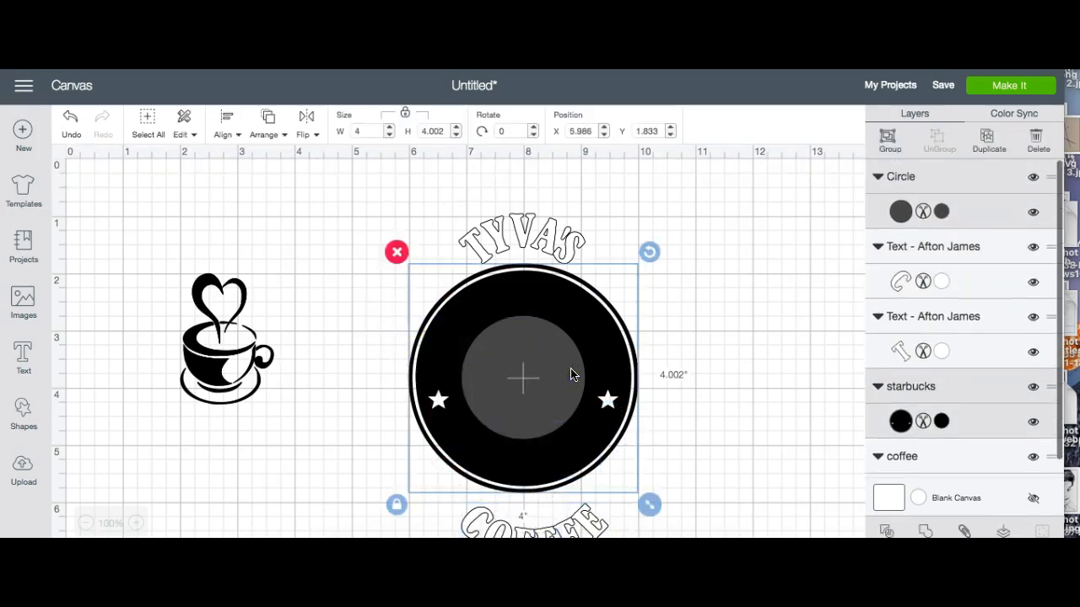
left_click(886, 530)
left_click(538, 377)
key("Delete")
left_click(537, 377)
key("Delete")
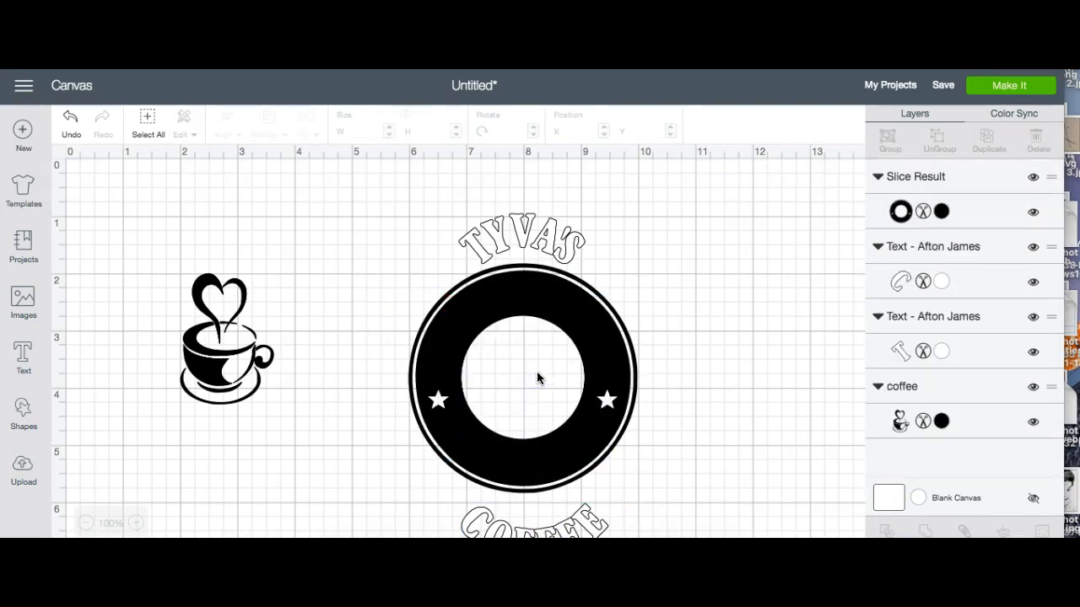
- Shrink the coffee cup image and place it inside the badge's round opening
left_click(223, 306)
left_click_drag(284, 414, 257, 386)
left_click_drag(213, 342, 513, 398)
- Move the COFFEE text back onto the lower part of the ring and bring it to the front
left_click_drag(569, 509, 575, 438)
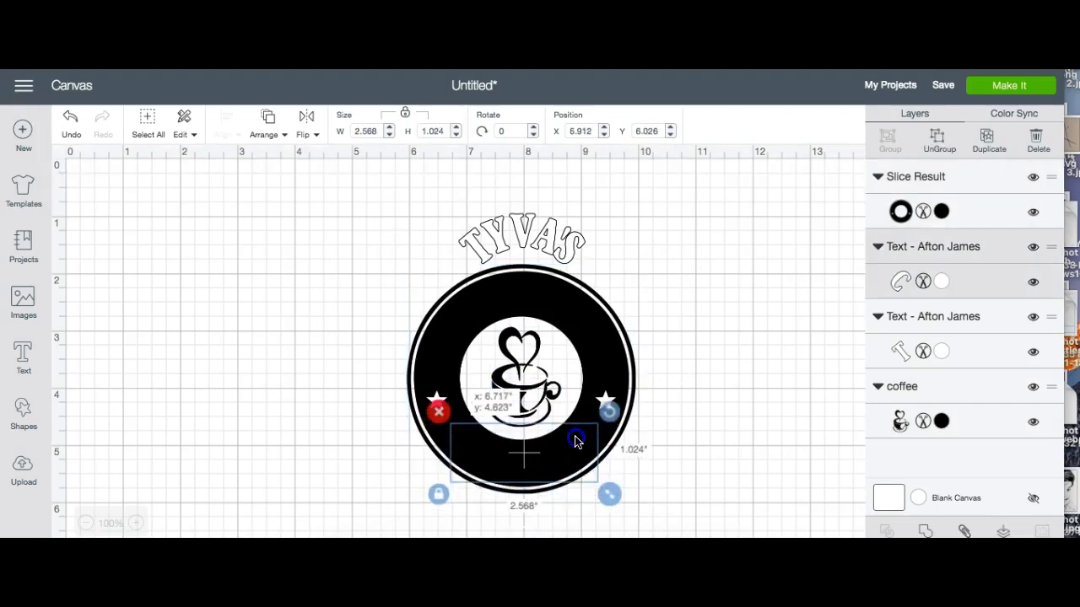
left_click(269, 133)
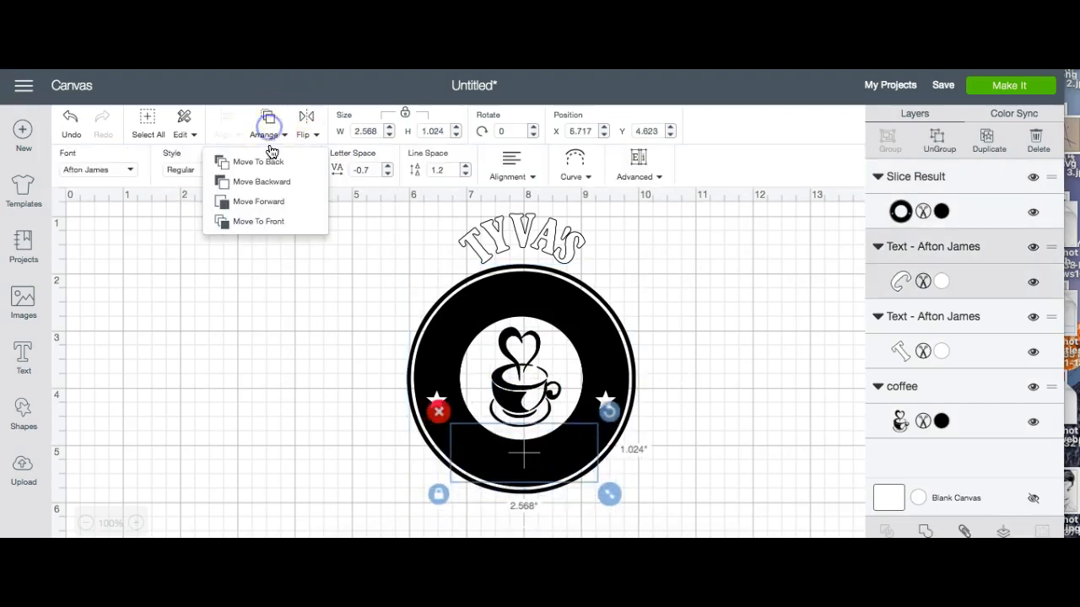
left_click(273, 222)
- Bring the TYVA'S text to the front and move it back onto the upper part of the ring
left_click(564, 235)
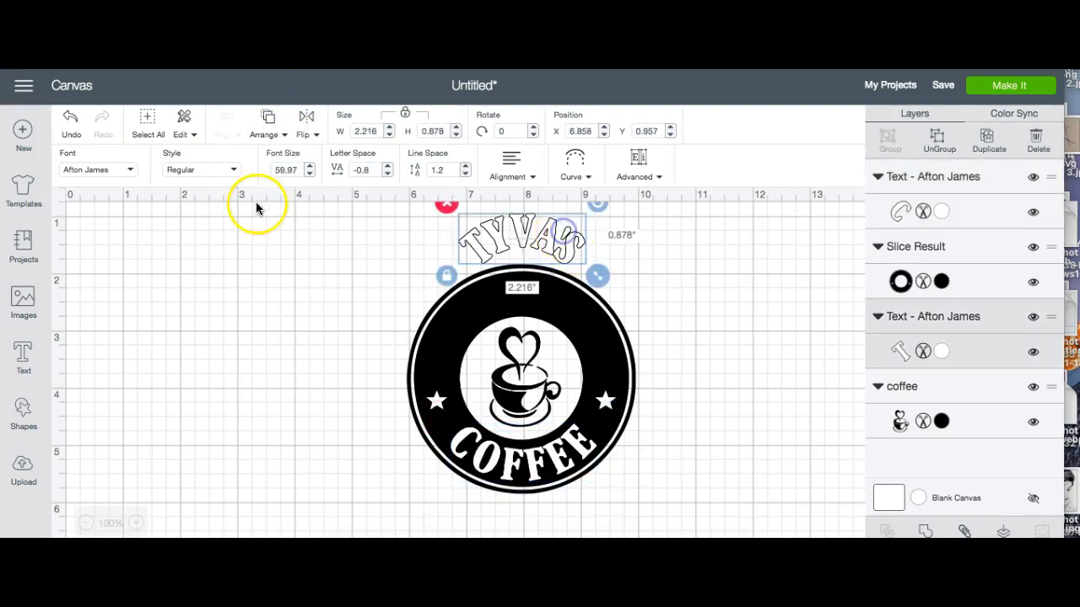
left_click(269, 125)
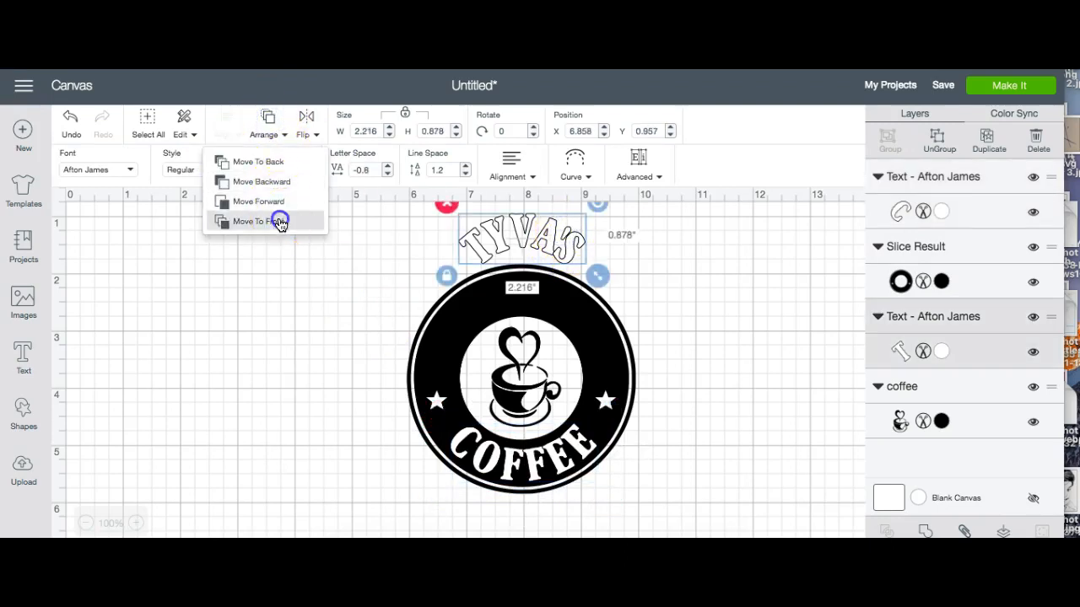
left_click(279, 219)
left_click_drag(498, 243, 500, 294)
left_click(706, 325)
- Select all parts of the logo and move them together up and left on the canvas
left_click_drag(306, 228, 750, 498)
left_click_drag(591, 427, 485, 321)
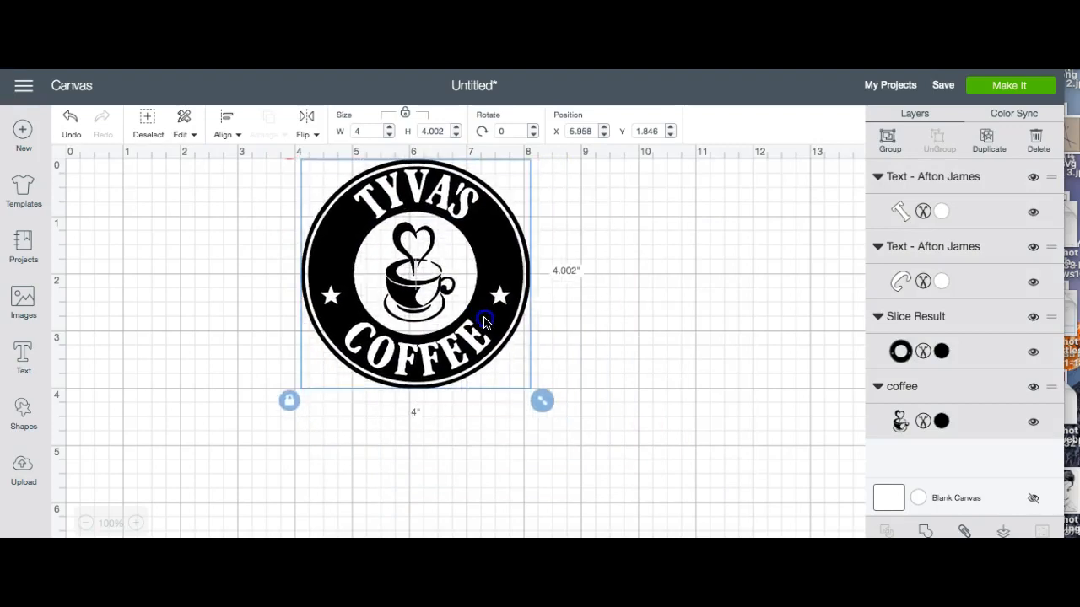
left_click(681, 333)
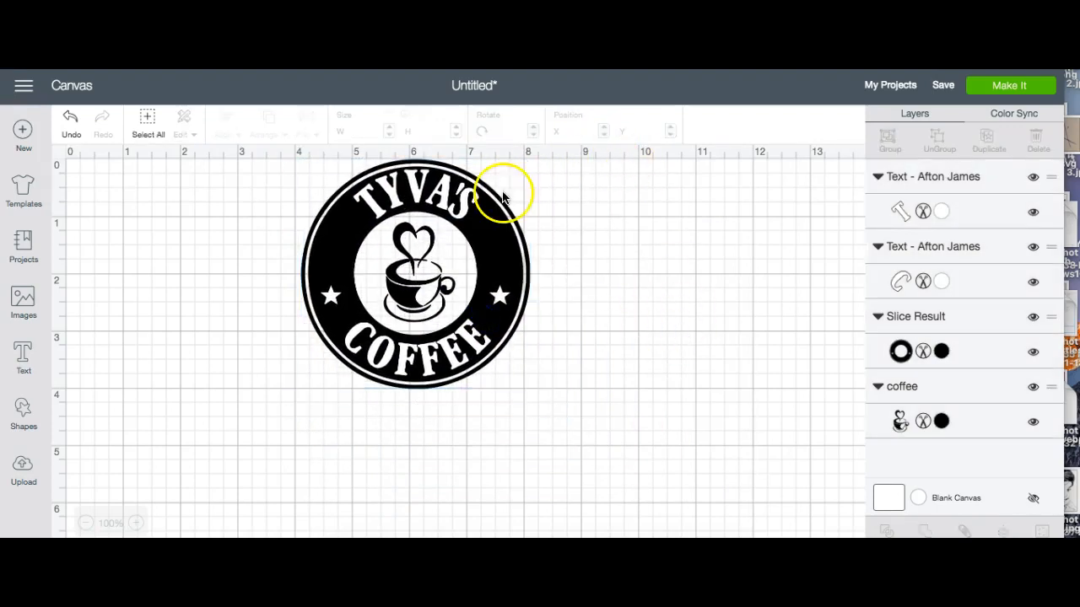
- Select the TYVA'S text in the assembled logo
left_click(449, 189)
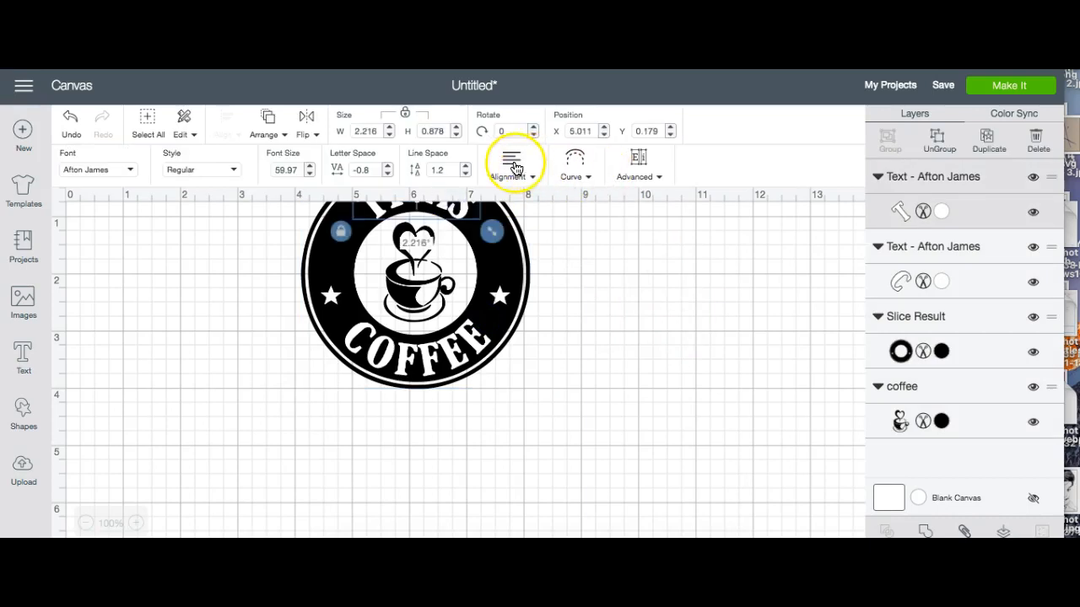